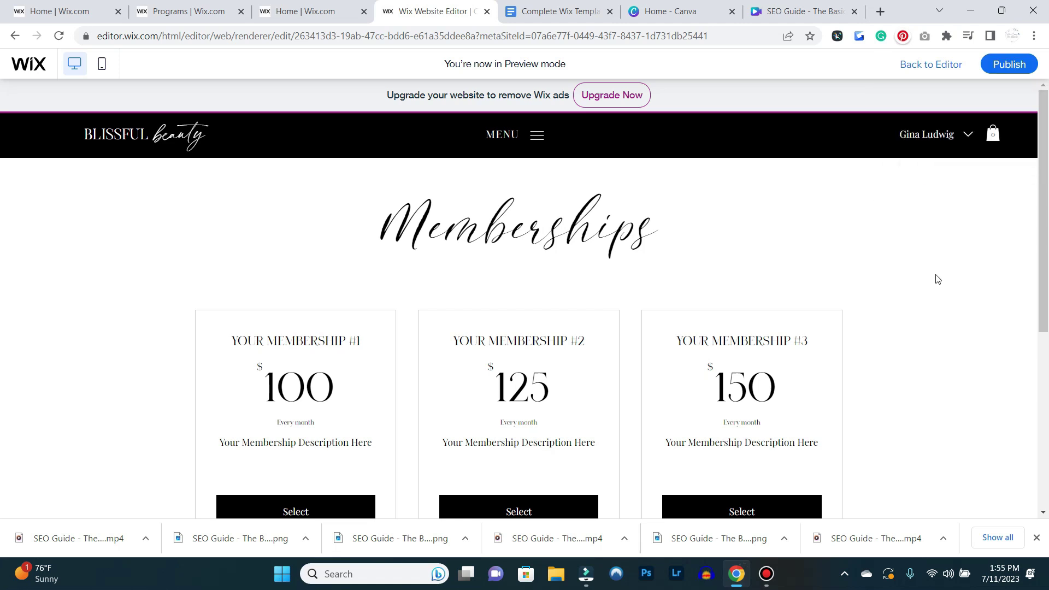
Step: Search the Wix App Market for "wix pricing", view the Wix Pricing Plans app page, and close the market
scroll(938, 279, down, 2)
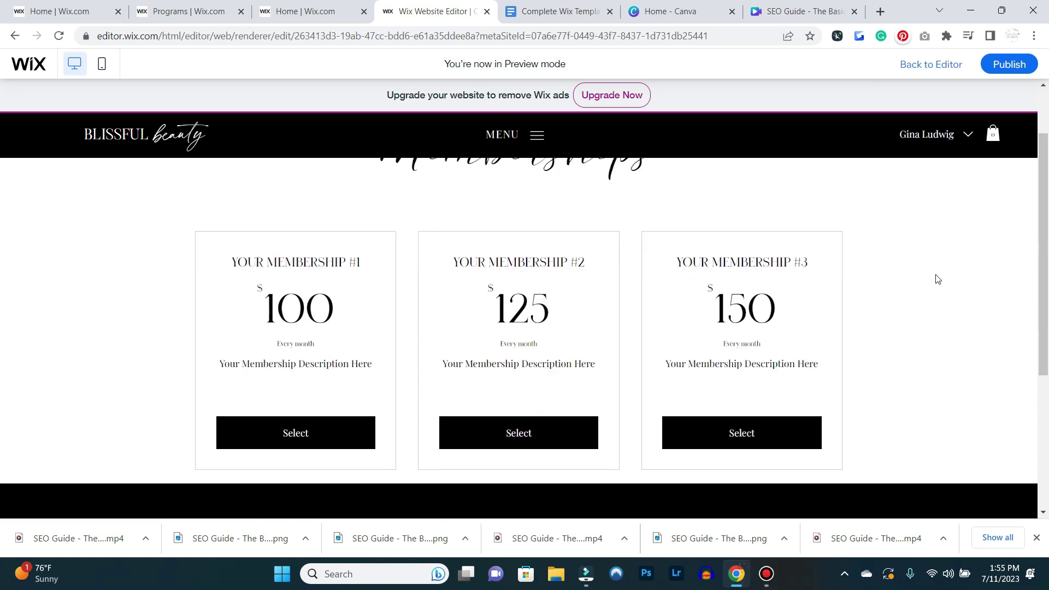
scroll(938, 280, up, 2)
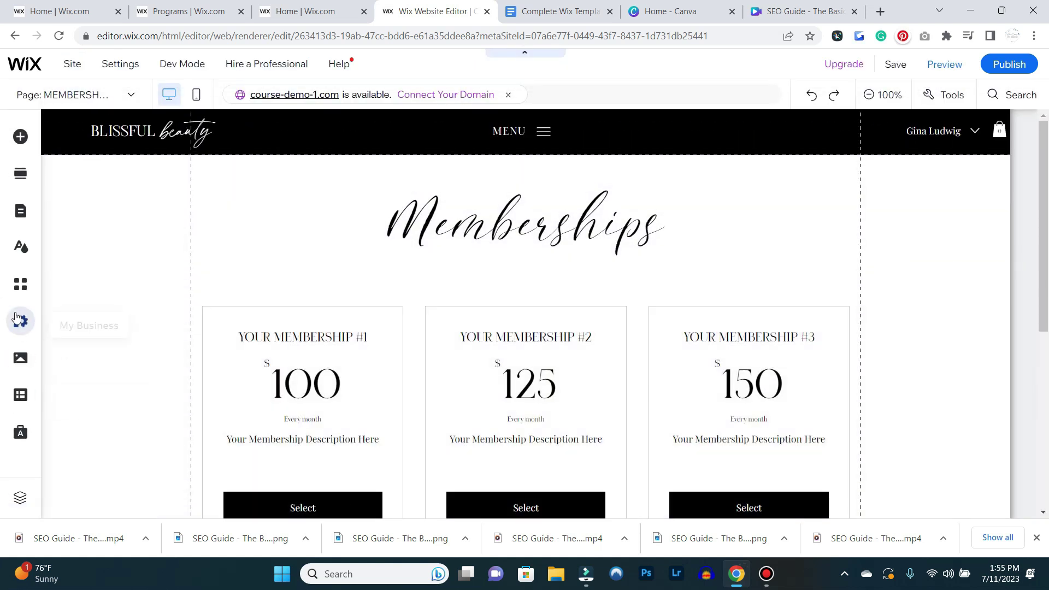
click(20, 283)
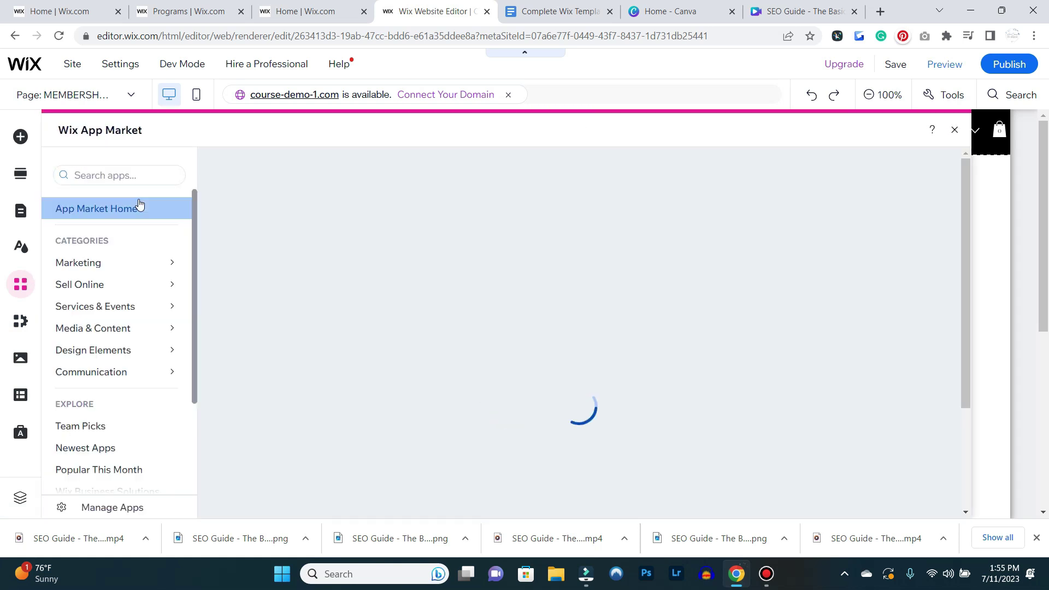
click(128, 175)
text(wix pricing)
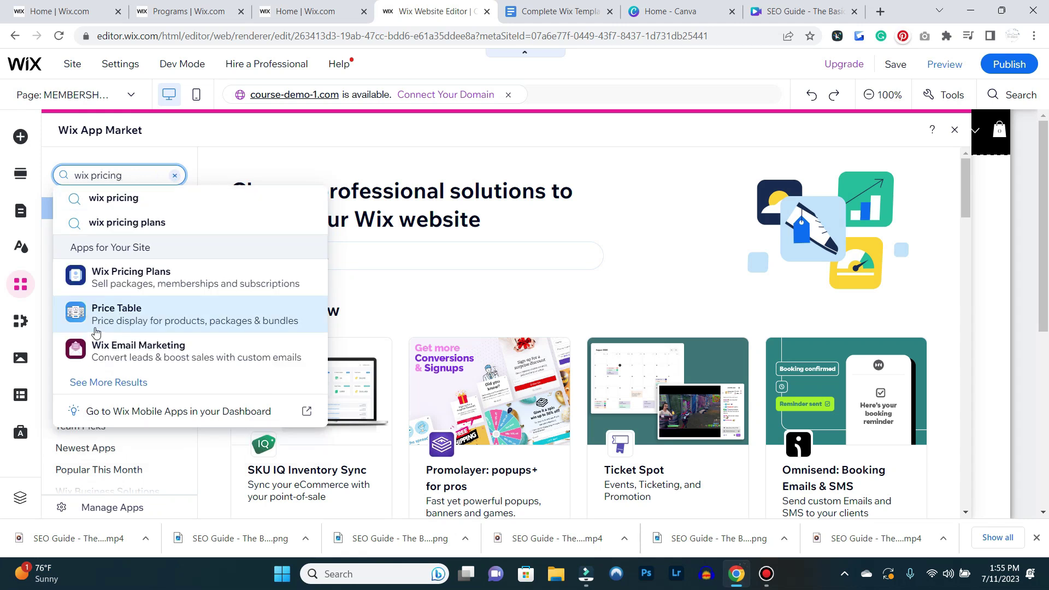
click(145, 285)
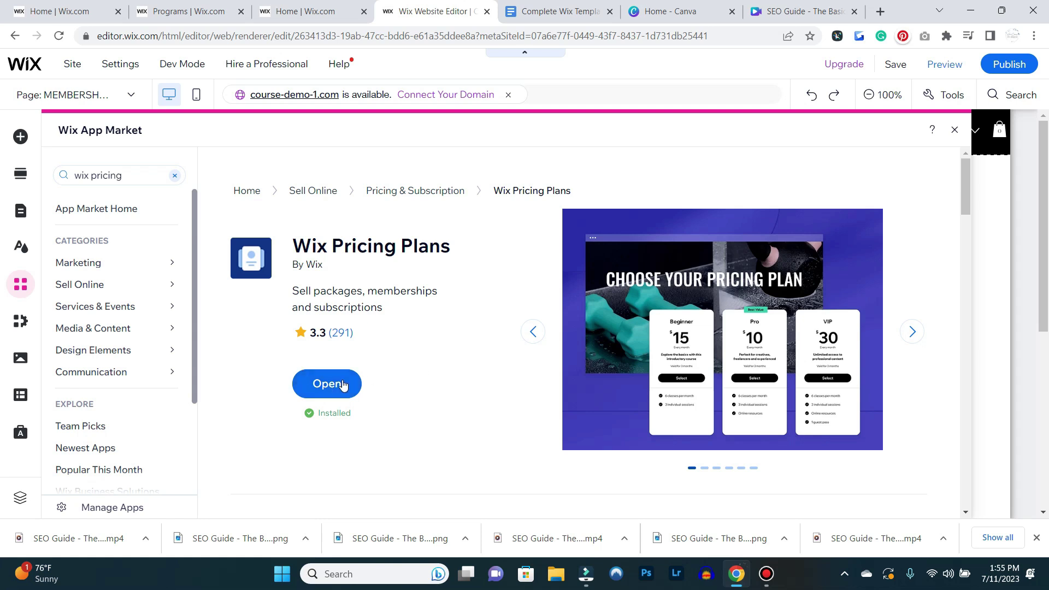
click(950, 133)
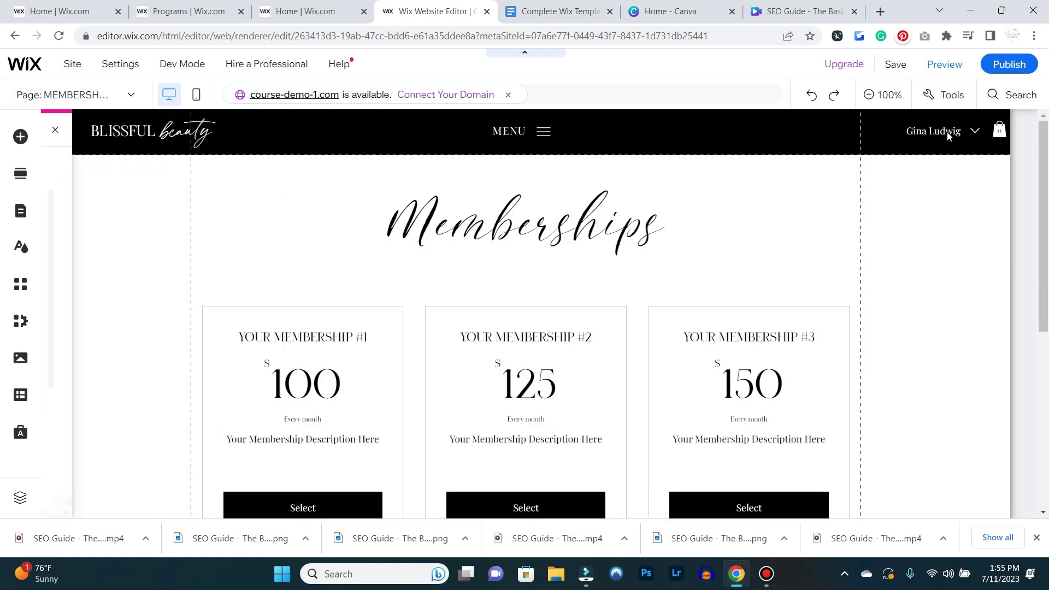
Step: Switch to the COURSE DEMO 1 site dashboard, open Pricing Plans and look through the active plans
click(294, 10)
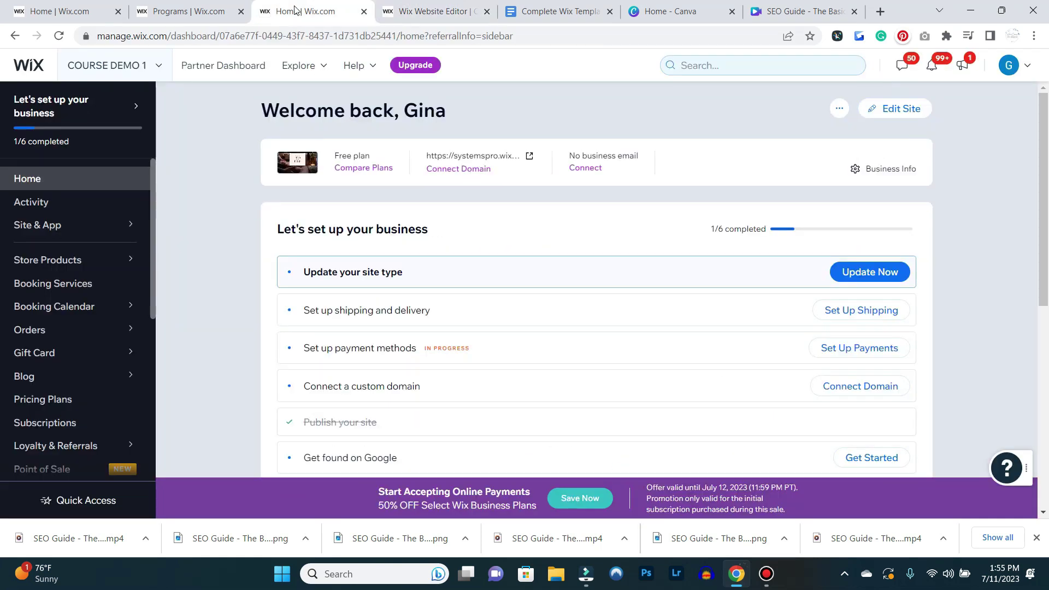
scroll(77, 328, down, 1)
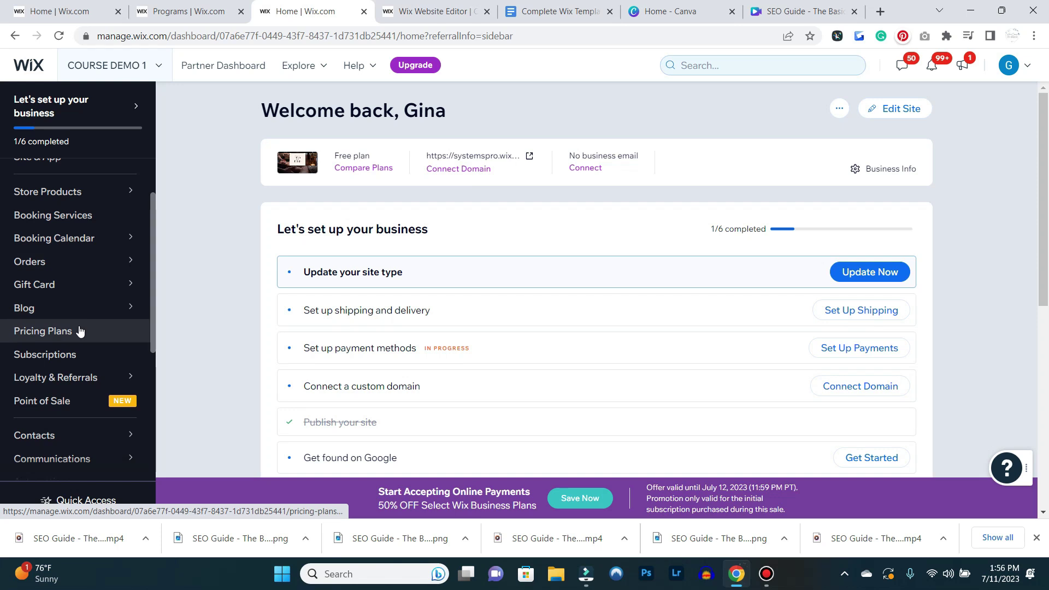
click(79, 331)
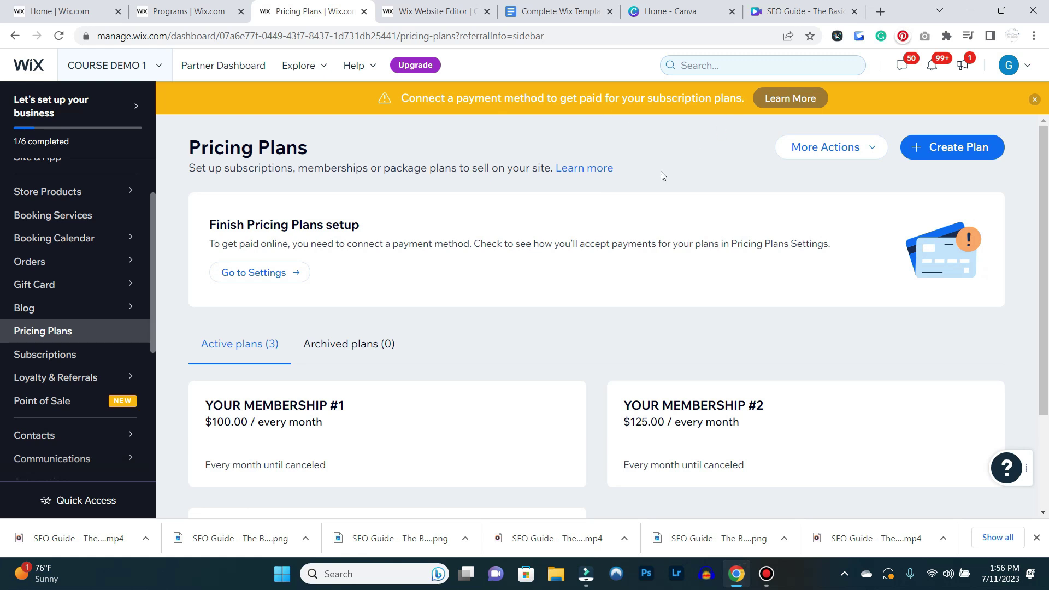
scroll(661, 172, down, 3)
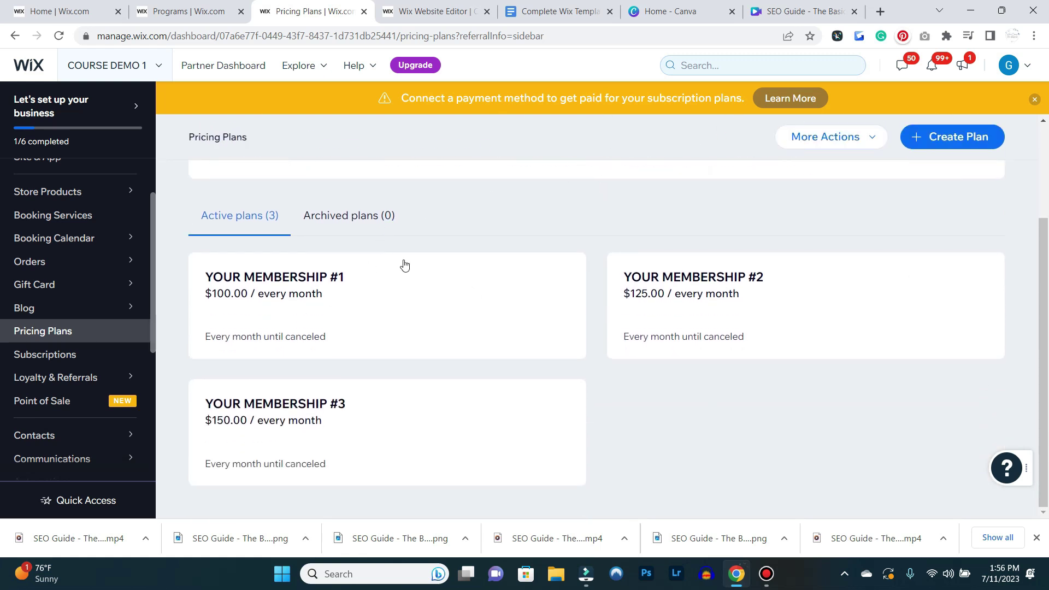
scroll(610, 381, up, 2)
scroll(867, 246, up, 2)
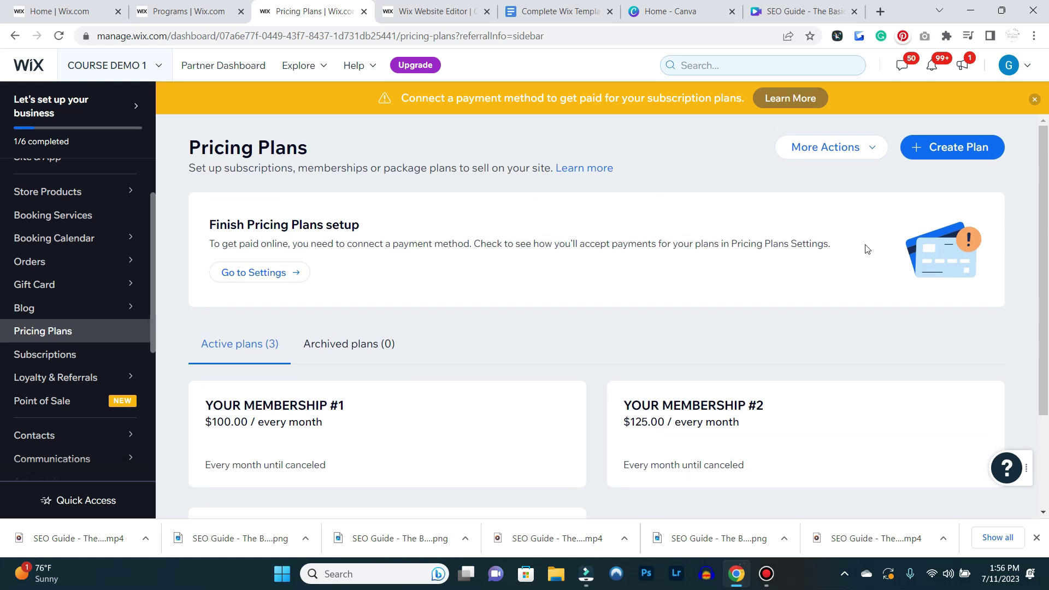
scroll(454, 288, down, 3)
scroll(714, 277, up, 3)
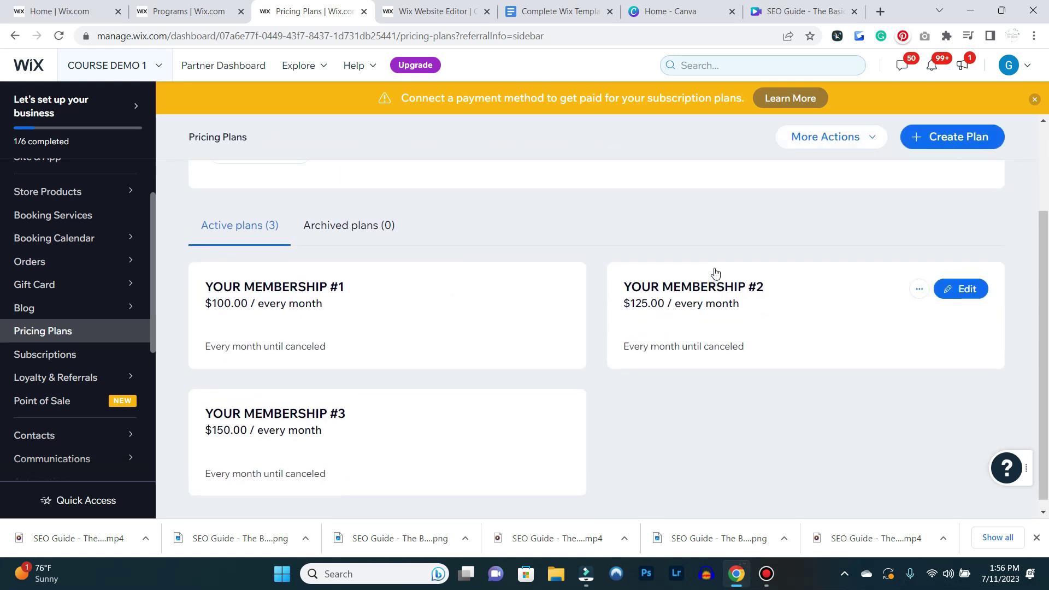
Step: Open the YOUR MEMBERSHIP #1 plan for editing and review its plan info, included items, other benefits and pricing options
click(547, 407)
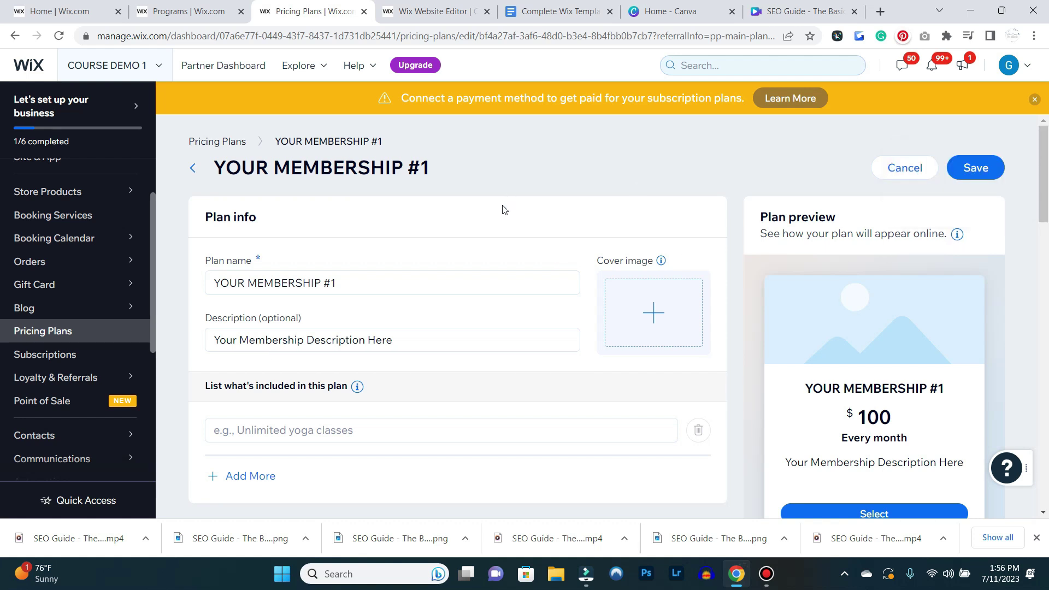
scroll(502, 208, down, 1)
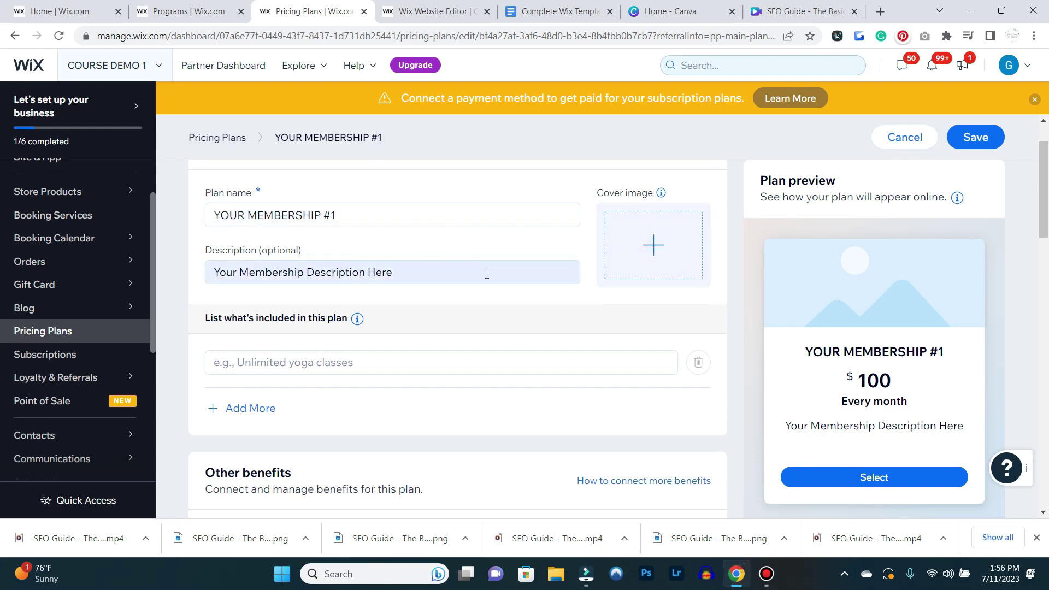
scroll(487, 274, down, 1)
click(355, 295)
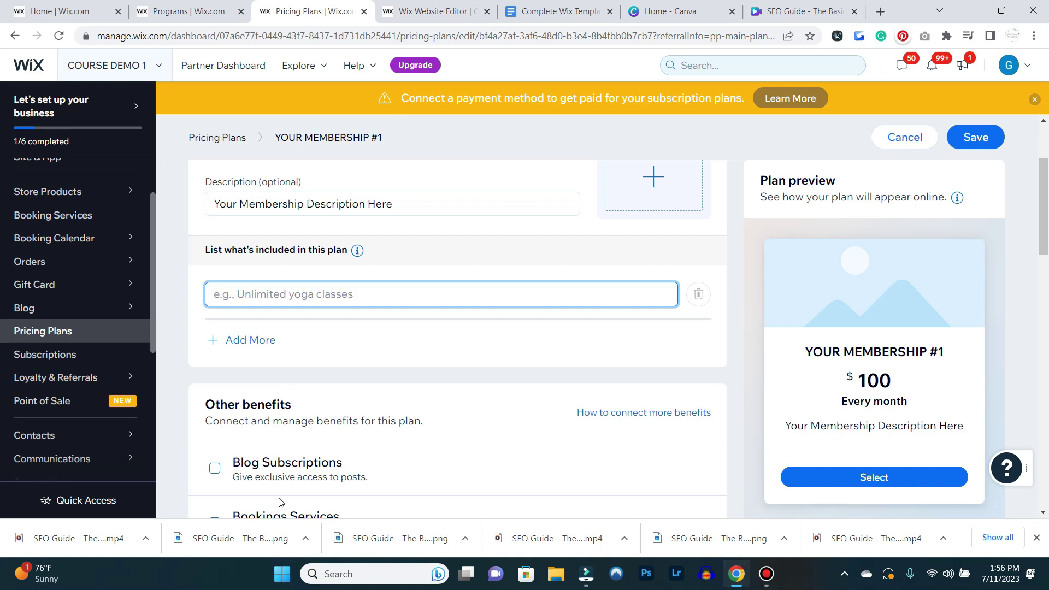
scroll(446, 326, down, 2)
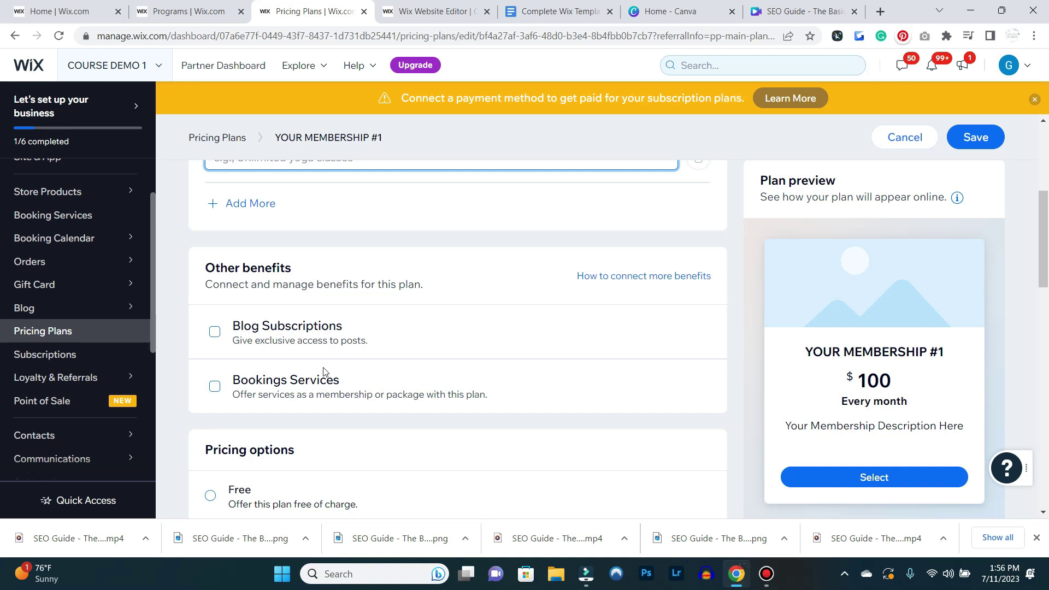
scroll(421, 347, down, 4)
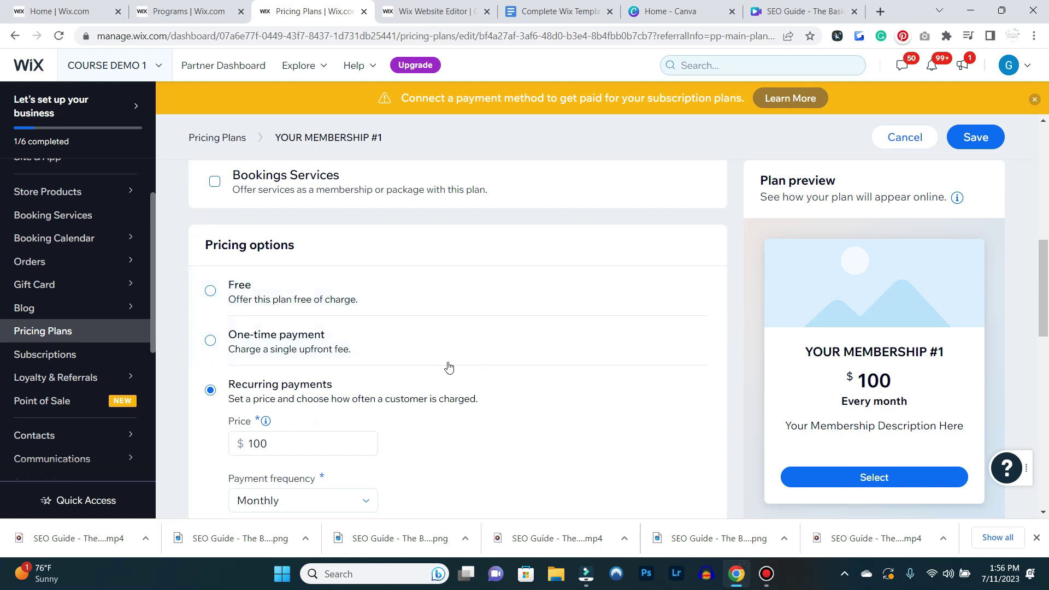
Step: Review the payment frequency and length of plan choices under the plan's recurring payments, keeping the current selections
scroll(449, 366, down, 3)
click(306, 366)
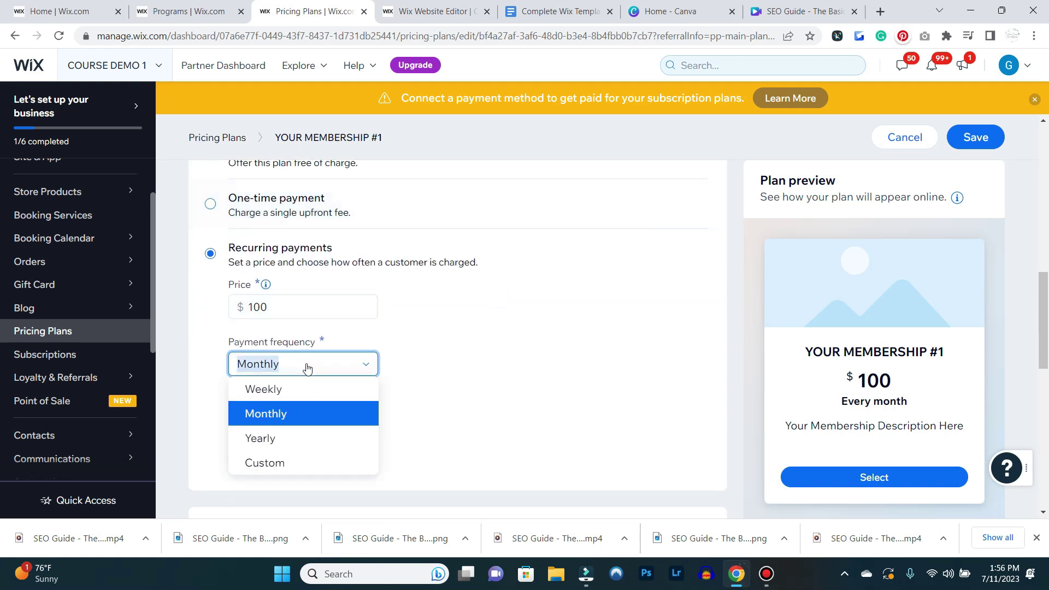
click(577, 322)
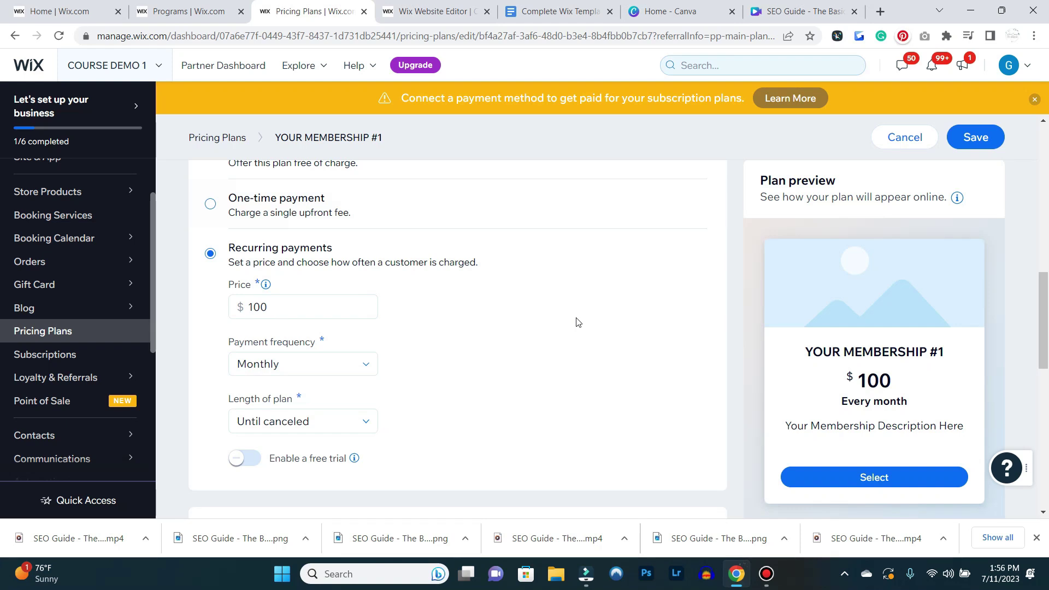
scroll(579, 322, down, 2)
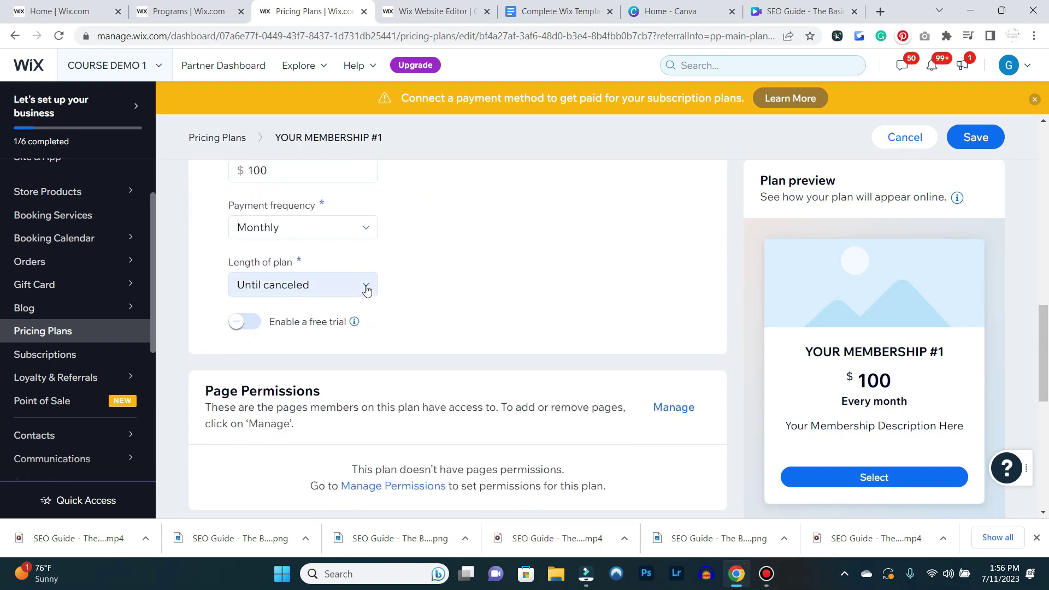
click(367, 289)
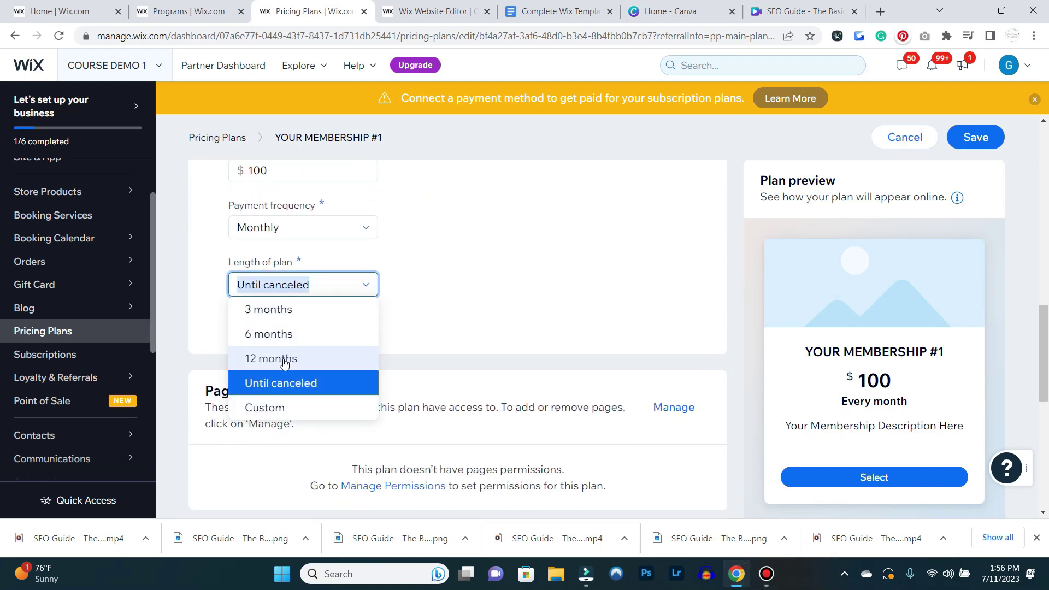
click(441, 275)
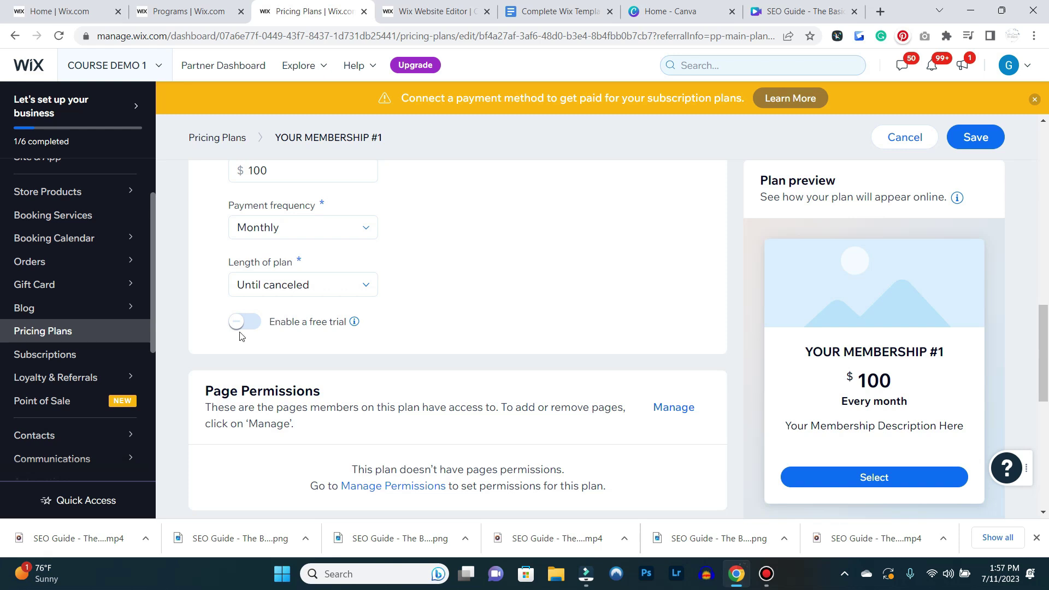
Step: Review the plan's free trial option, page permissions and purchase, cancellation, start date, policy and checkout settings
scroll(555, 253, down, 2)
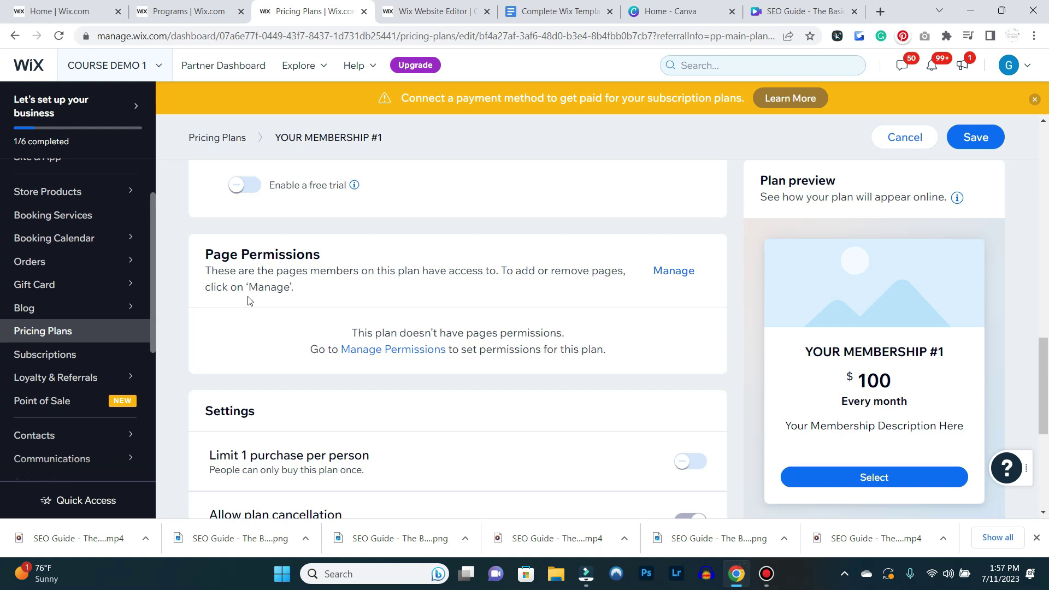
scroll(432, 272, down, 2)
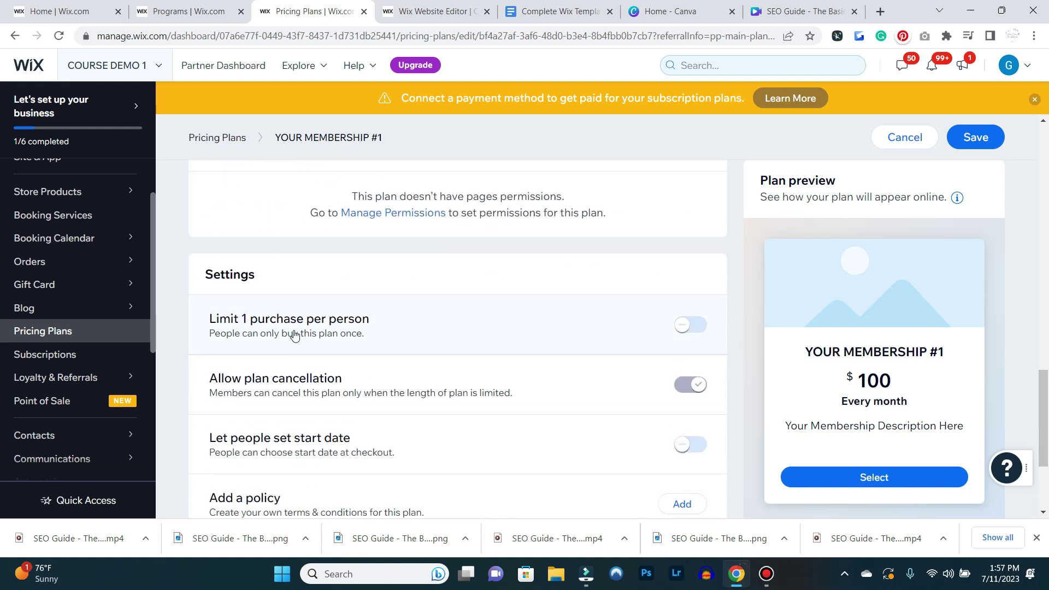
scroll(272, 321, down, 1)
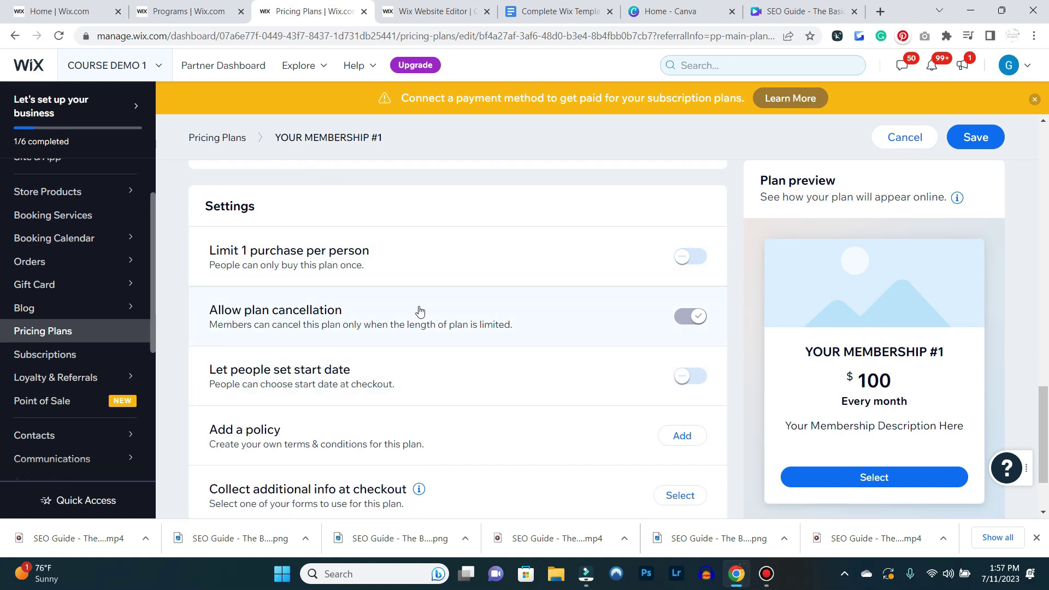
scroll(420, 311, down, 1)
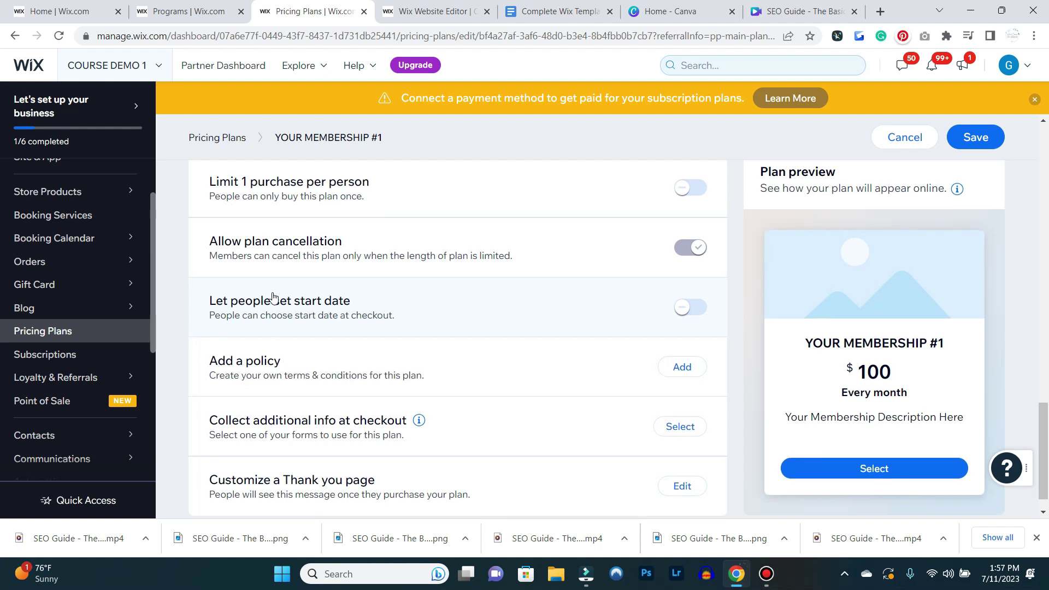
scroll(273, 300, down, 1)
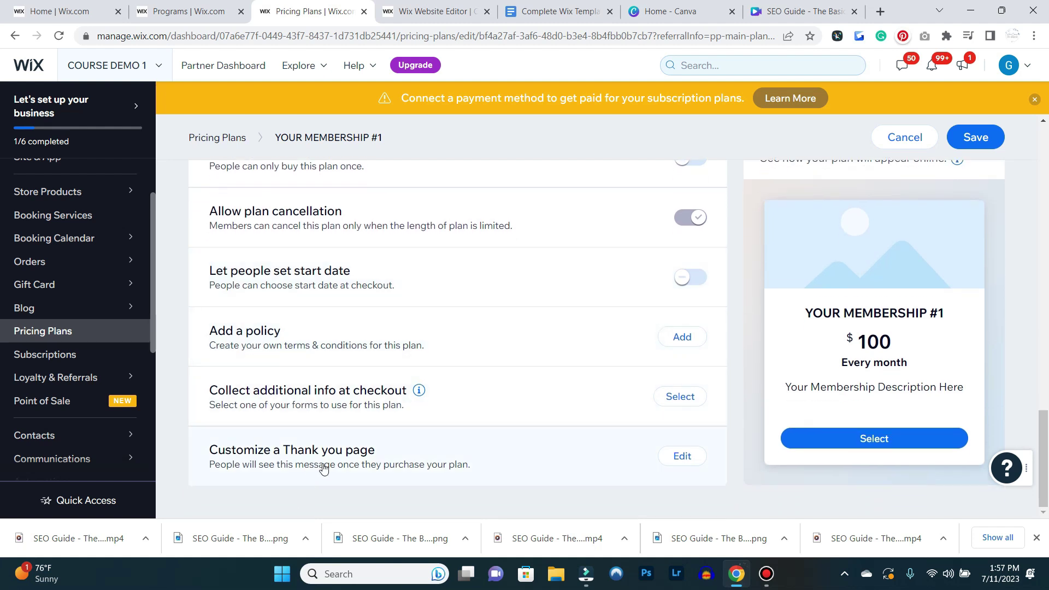
Step: Inspect the plan's Thank you page title, message and button text, and close the customization without saving
click(688, 464)
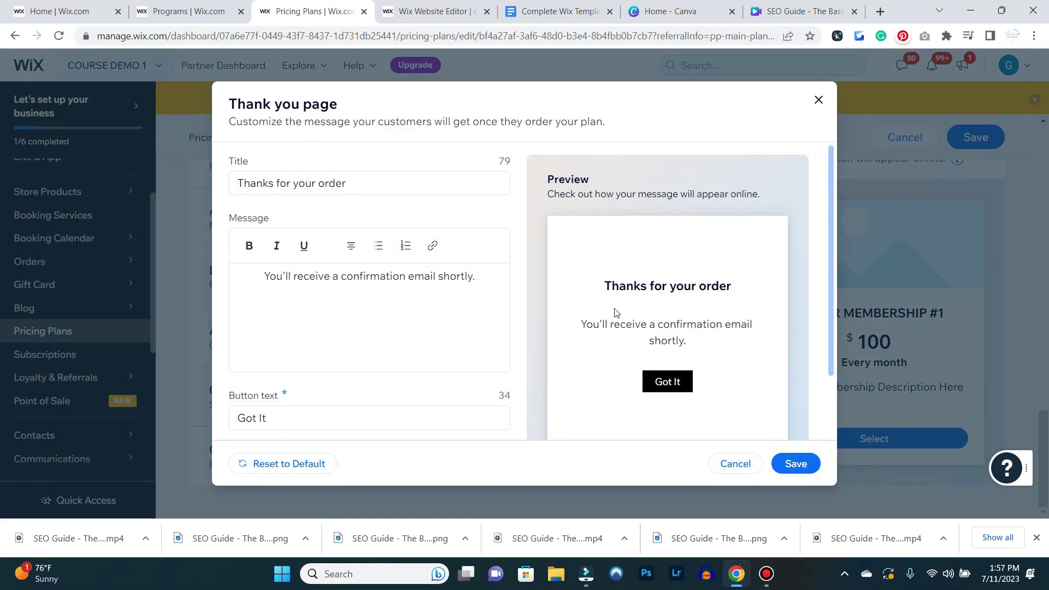
triple_click(322, 184)
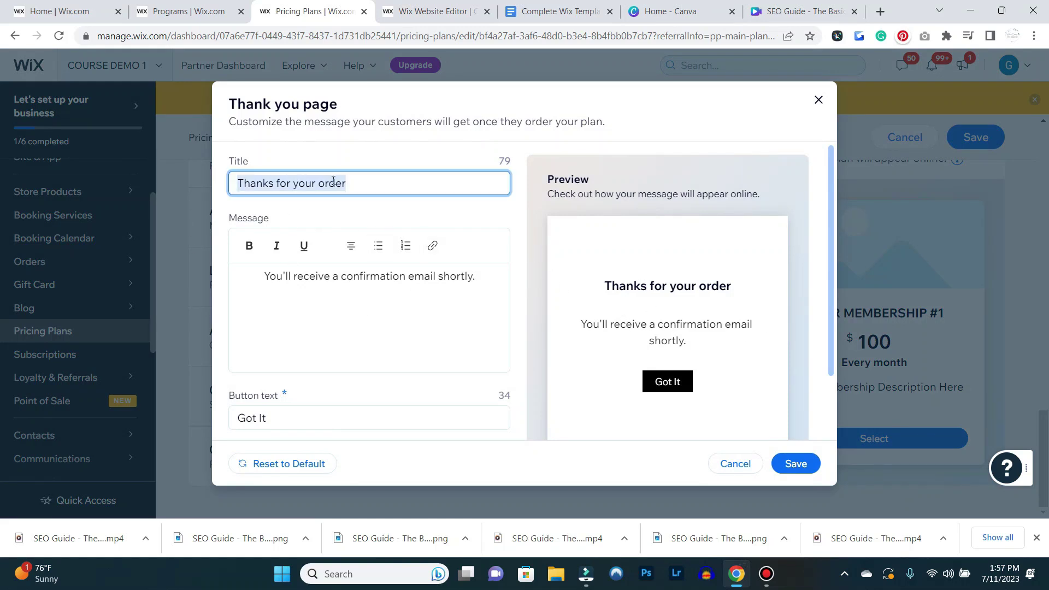
click(335, 185)
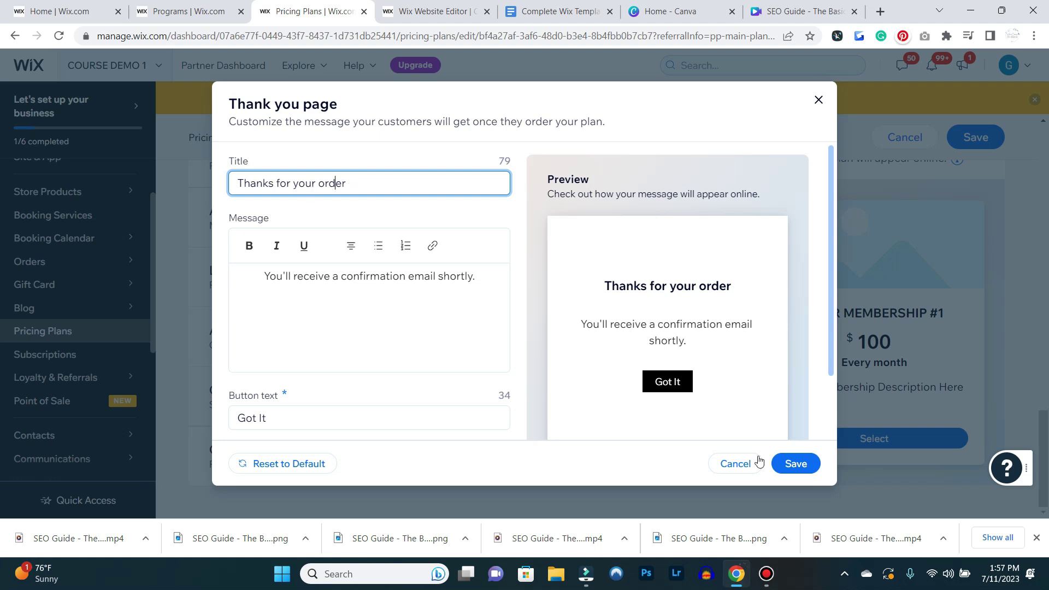
click(736, 463)
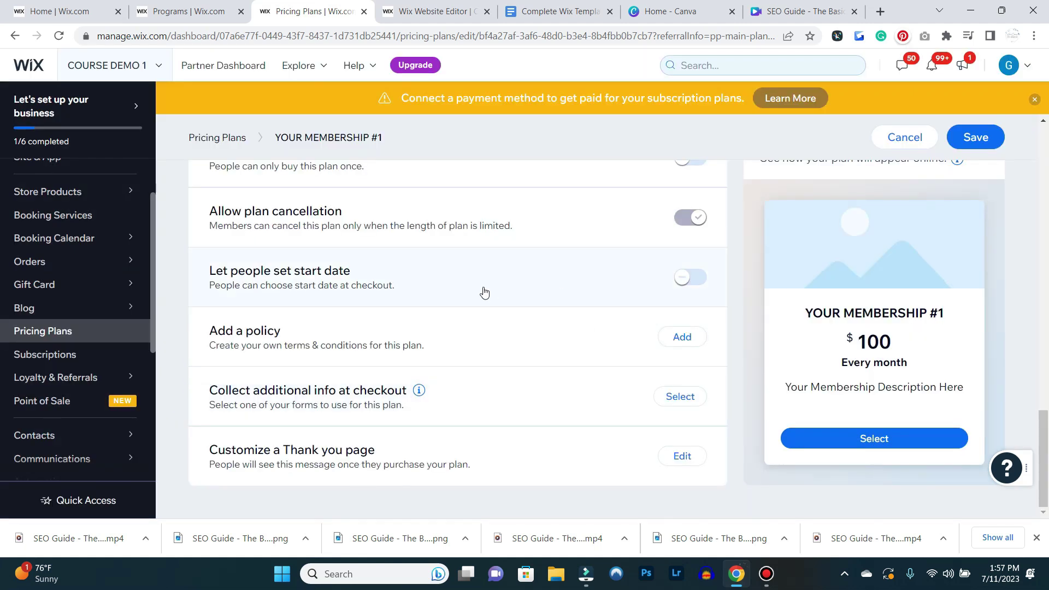
Step: Save the YOUR MEMBERSHIP #1 pricing plan
scroll(877, 266, up, 9)
click(953, 143)
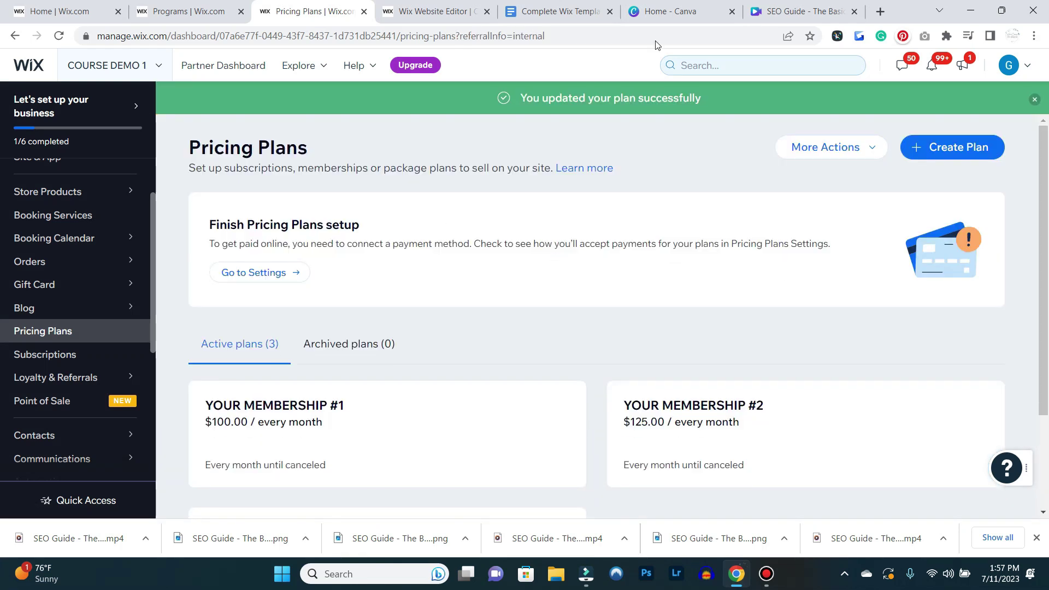
Step: Return to the website editor and open page management for the site menu from the page list
click(439, 9)
click(250, 199)
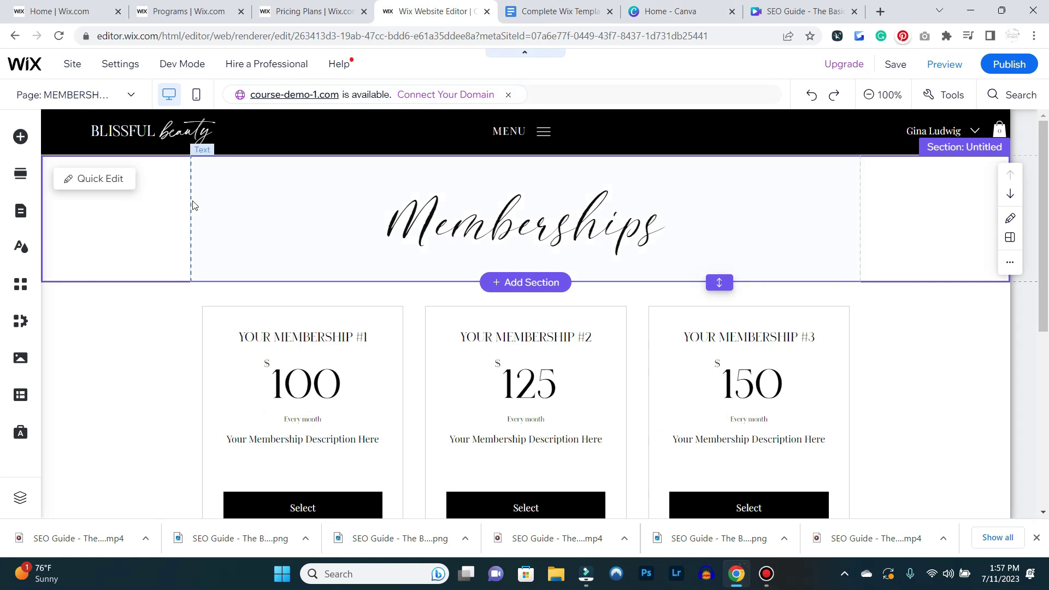
click(112, 95)
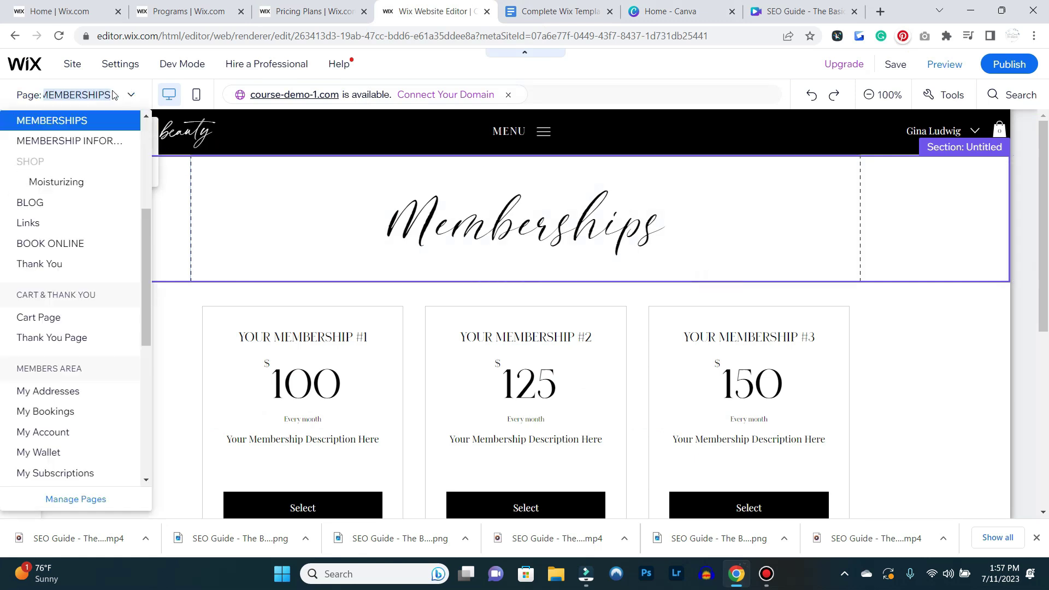
click(84, 509)
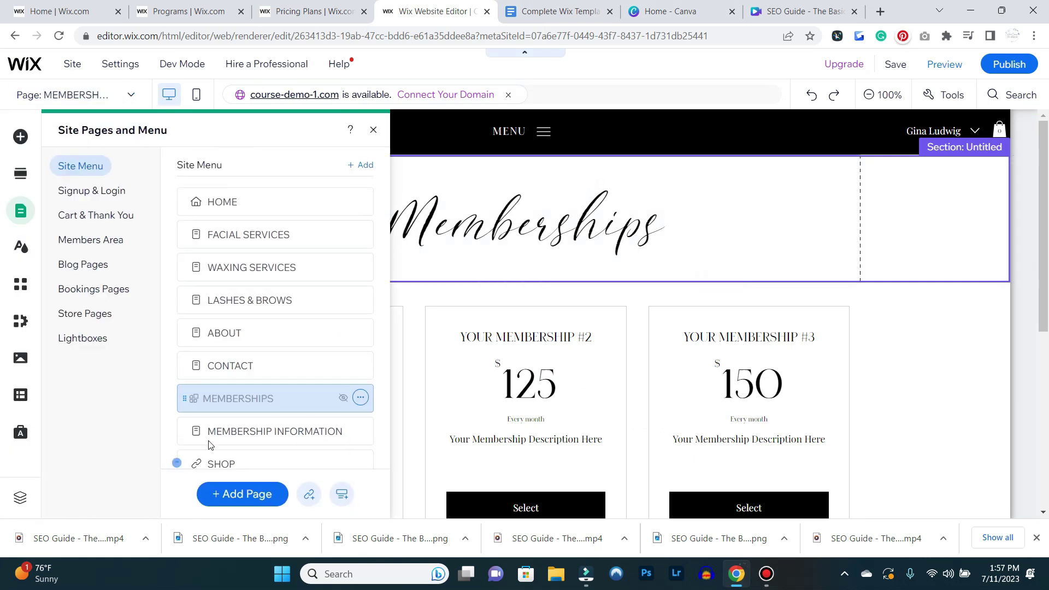
Step: Restrict the FACIAL SERVICES page to members only, limiting access to only selected members or paying customers
click(361, 234)
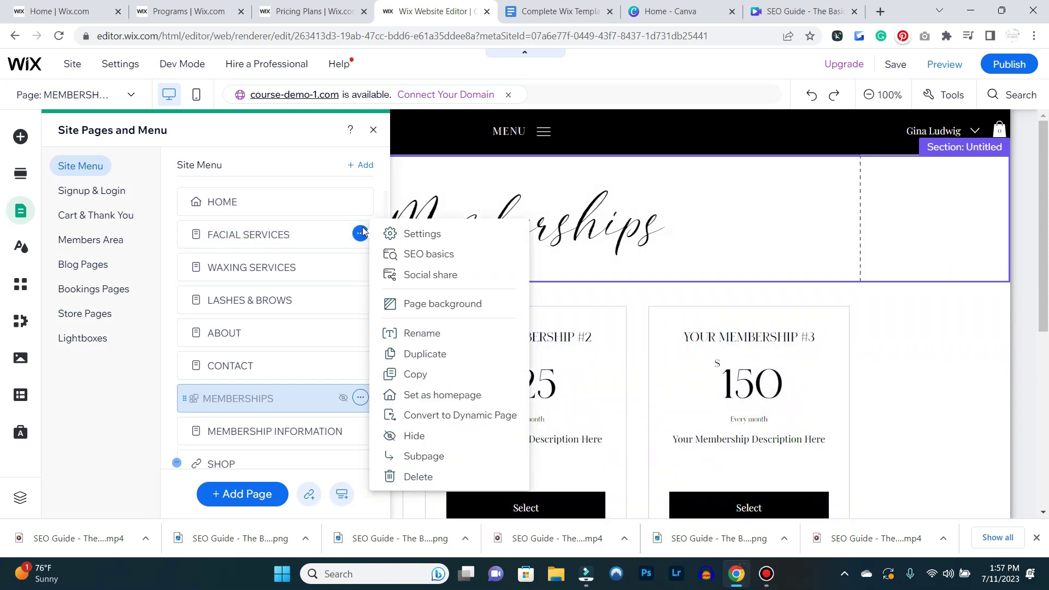
click(419, 232)
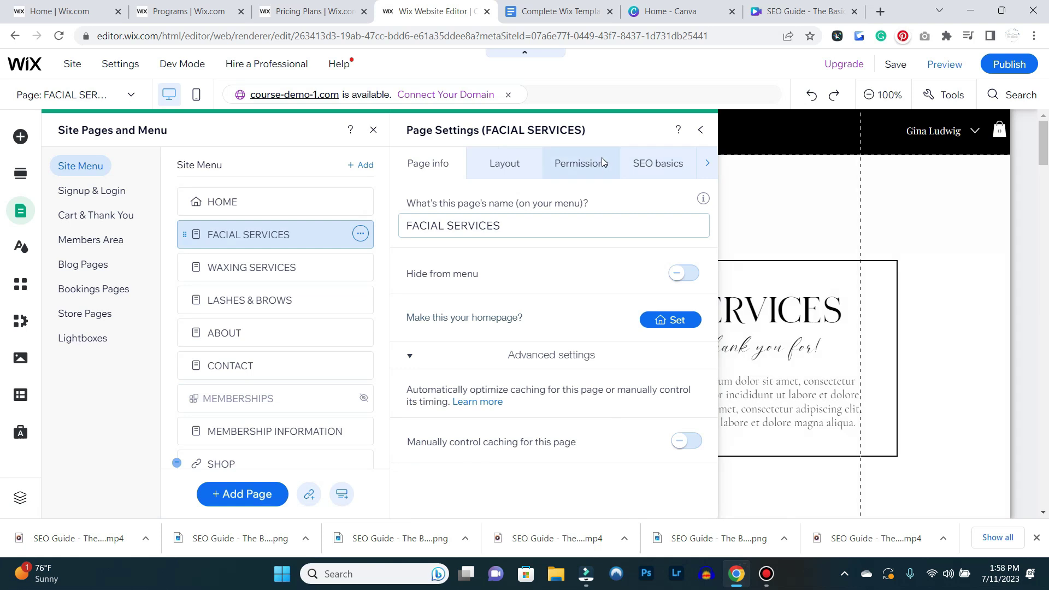
click(601, 159)
click(654, 292)
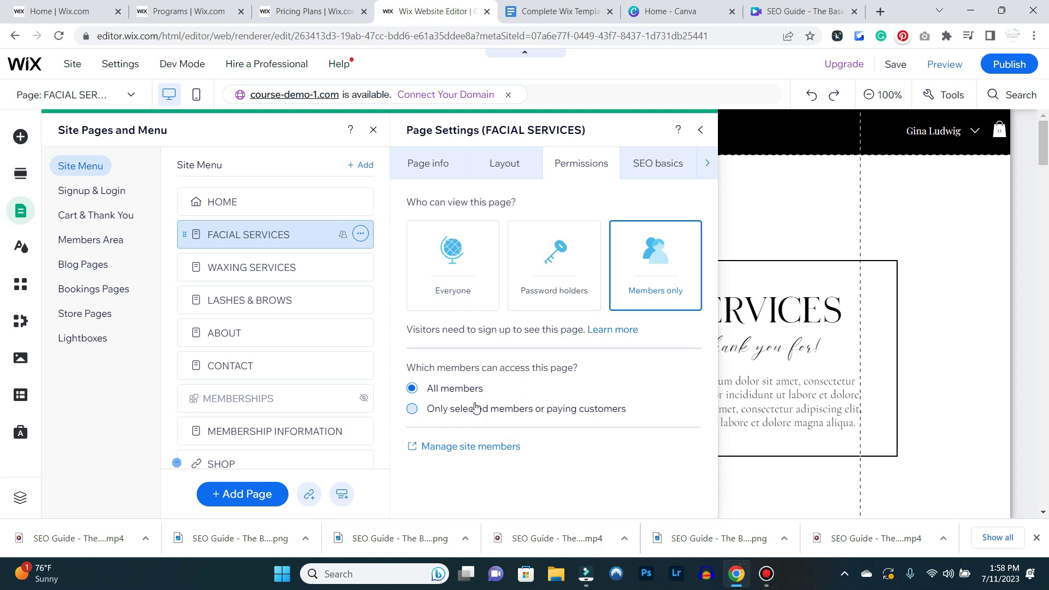
click(463, 413)
scroll(609, 403, down, 2)
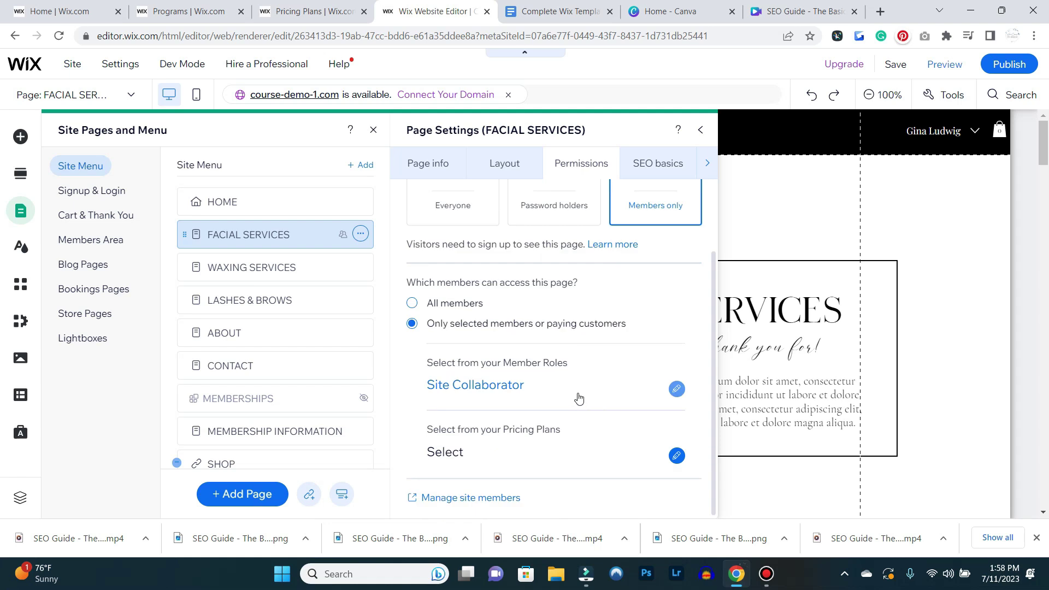
Step: Grant the YOUR MEMBERSHIP #1 pricing plan access to the FACIAL SERVICES page and close the page settings
click(465, 457)
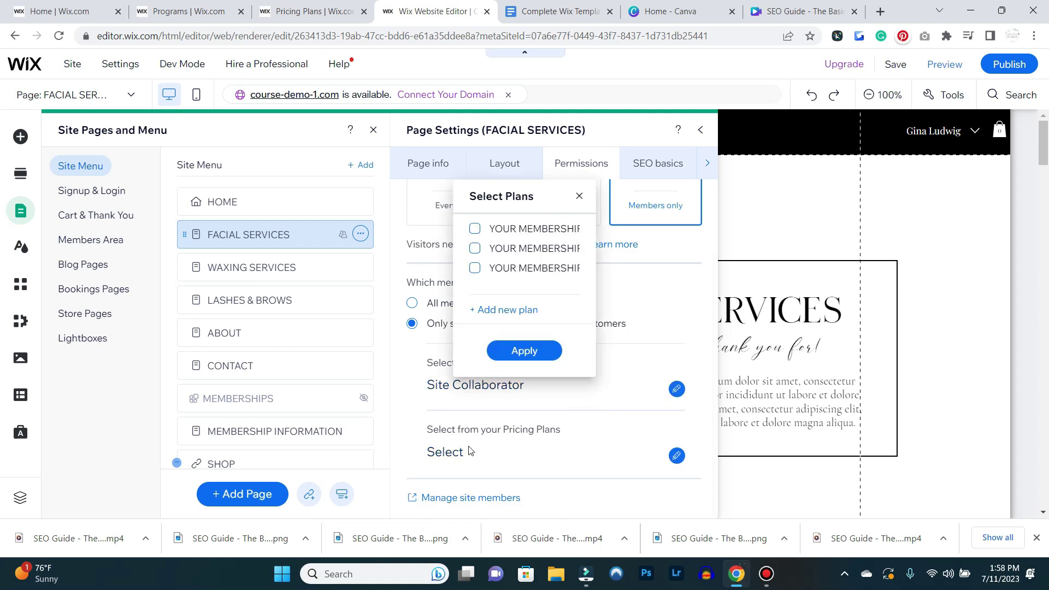
click(524, 229)
click(530, 352)
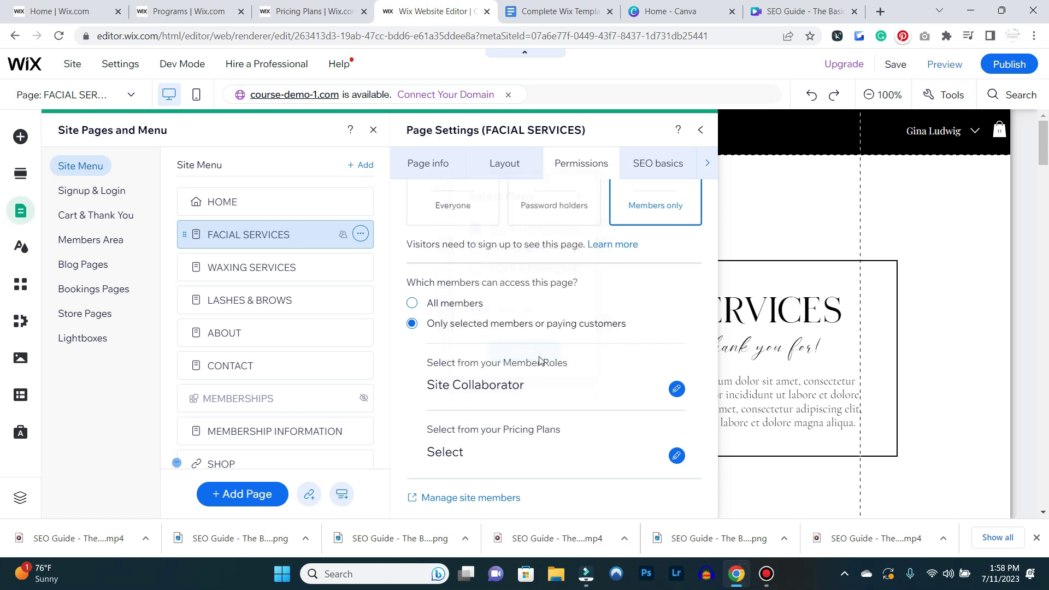
click(701, 129)
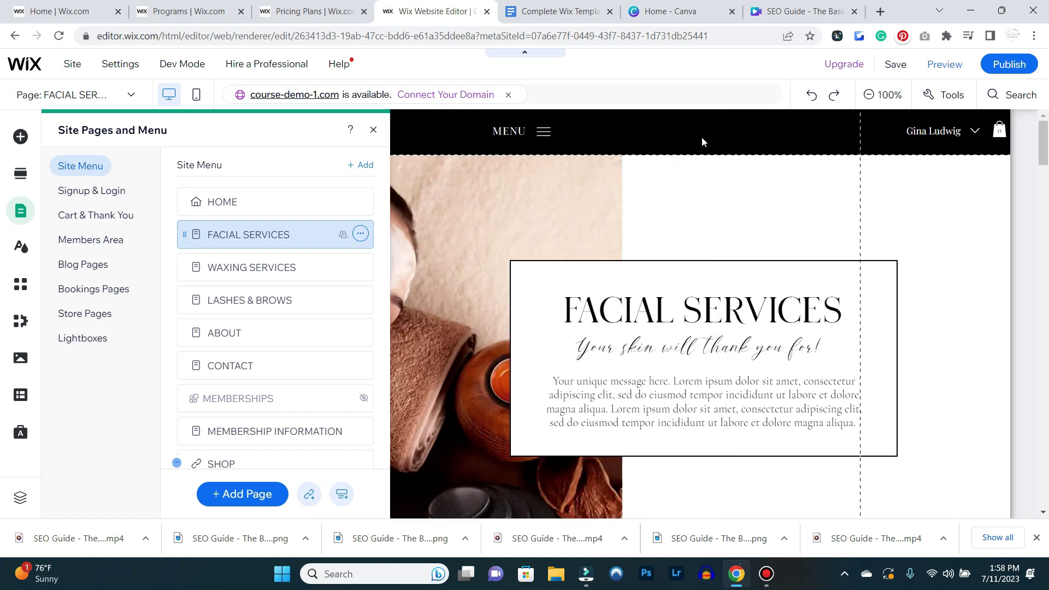
Step: Publish the website and open the Facial Services page on the live site
click(1025, 64)
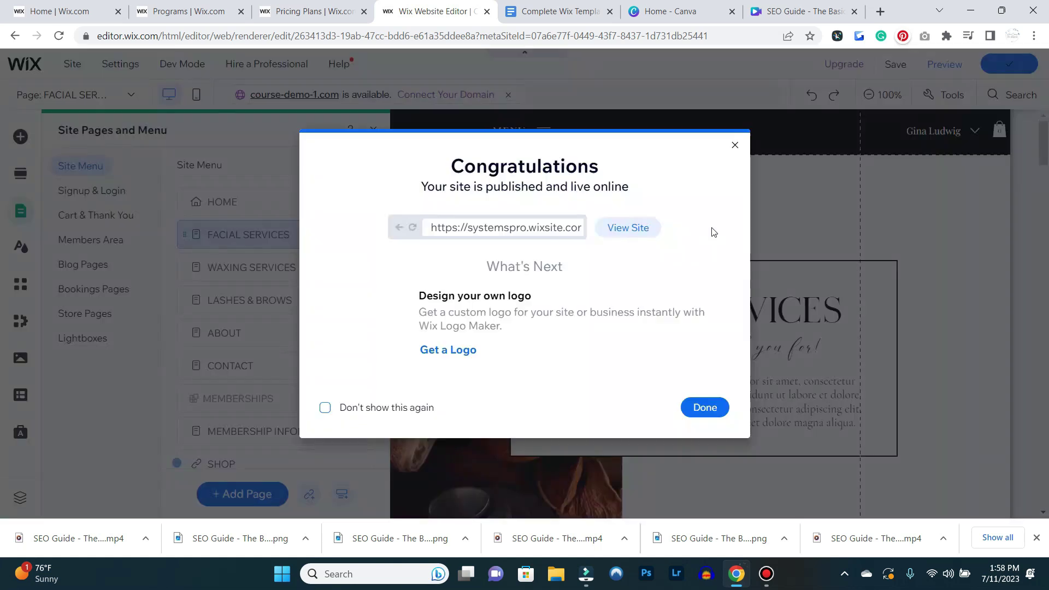
click(616, 228)
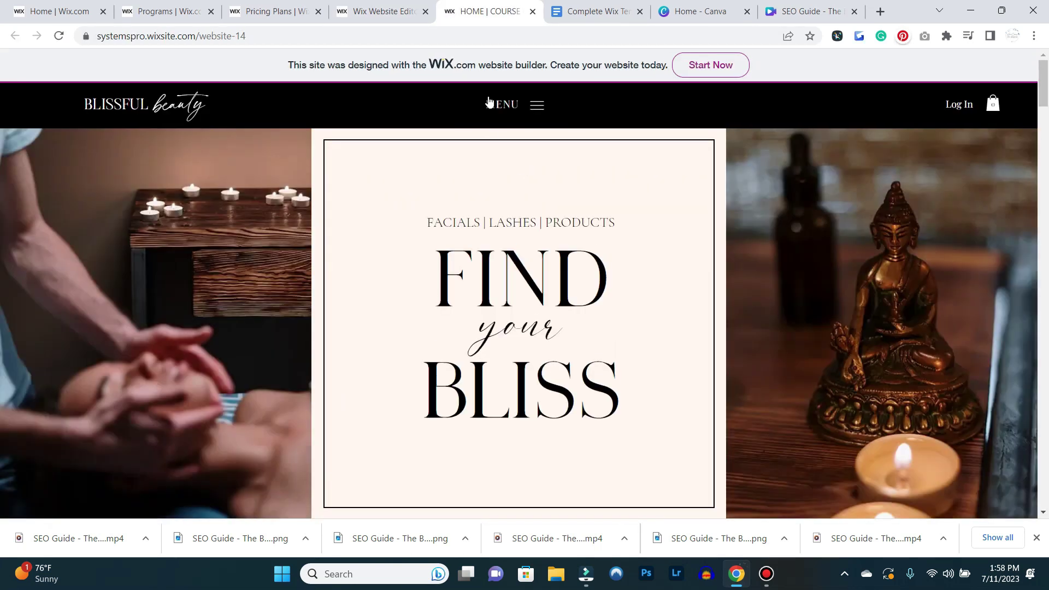
click(540, 111)
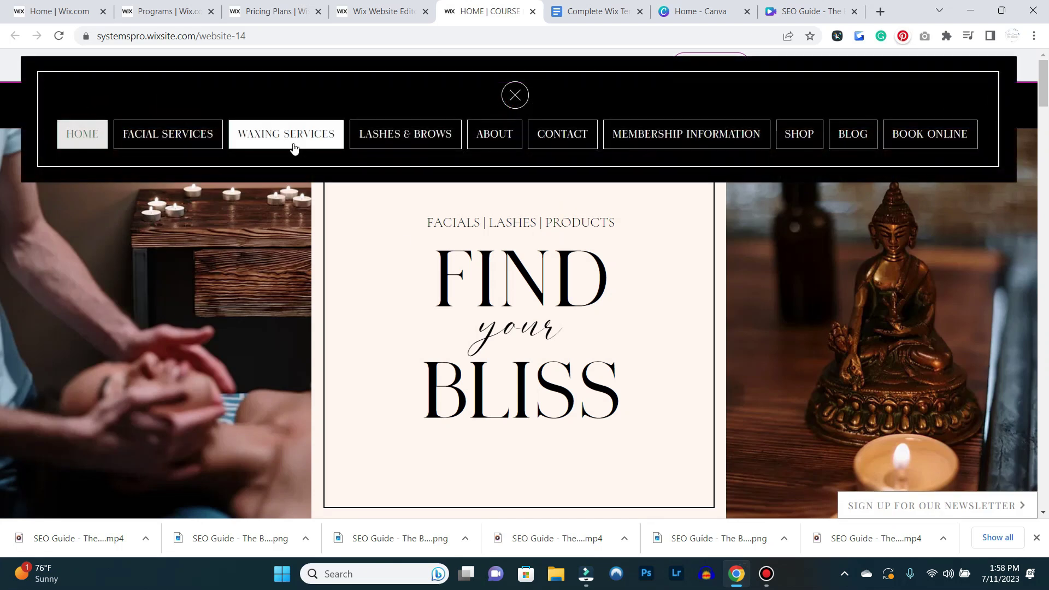
click(152, 143)
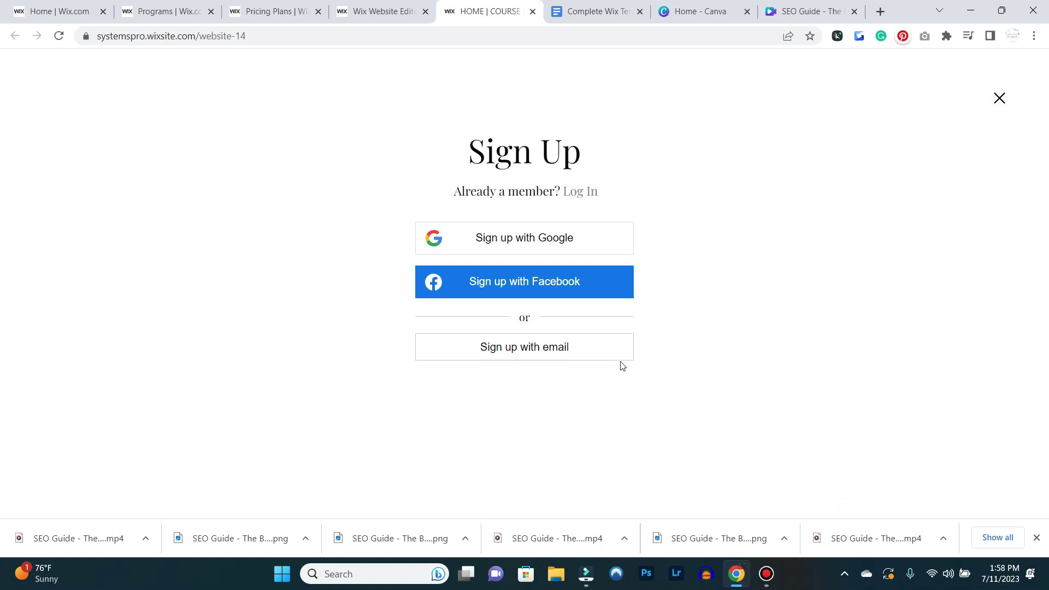
Step: Sign up as a site member with a Google account and explore the plans that give access to the restricted page
click(571, 250)
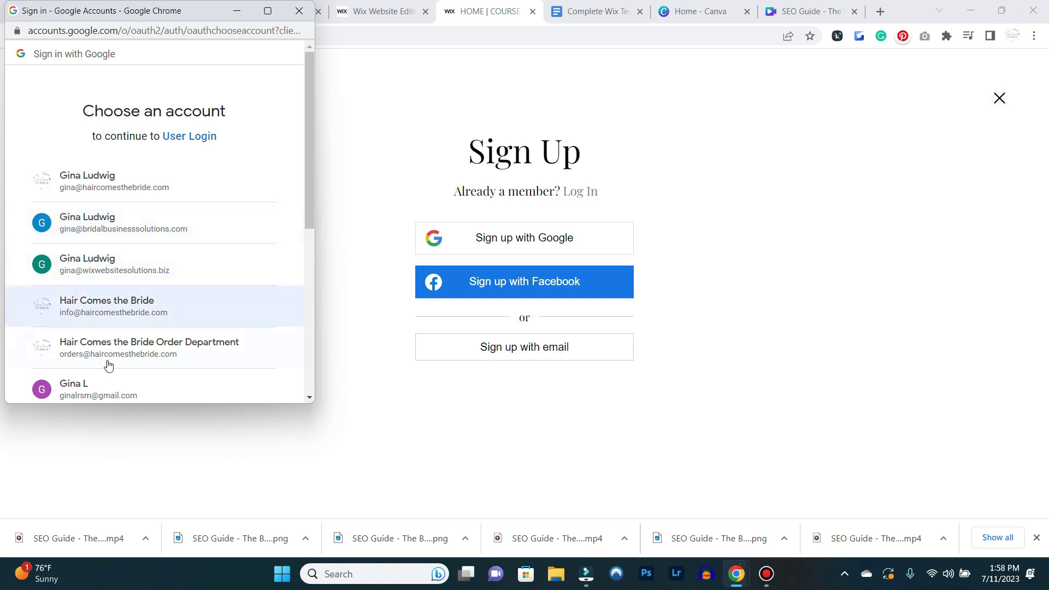
click(104, 389)
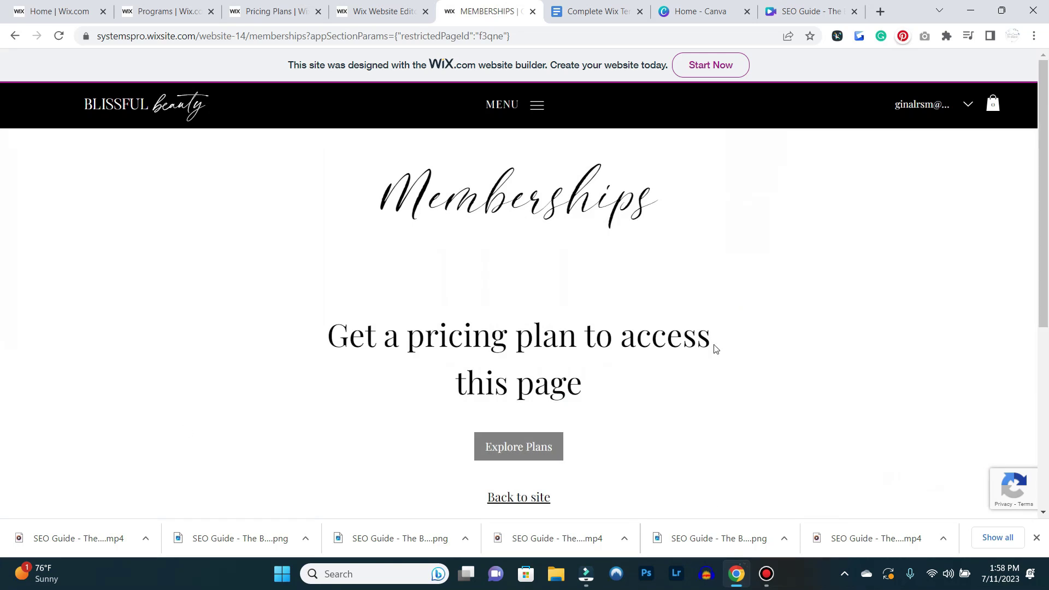
click(547, 457)
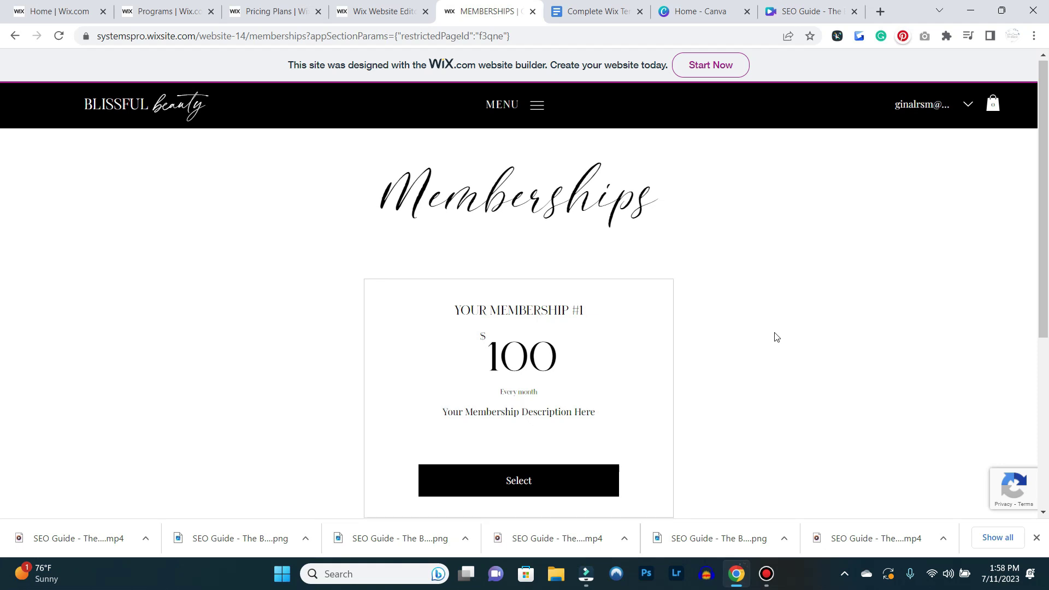
scroll(780, 335, down, 2)
scroll(782, 337, up, 2)
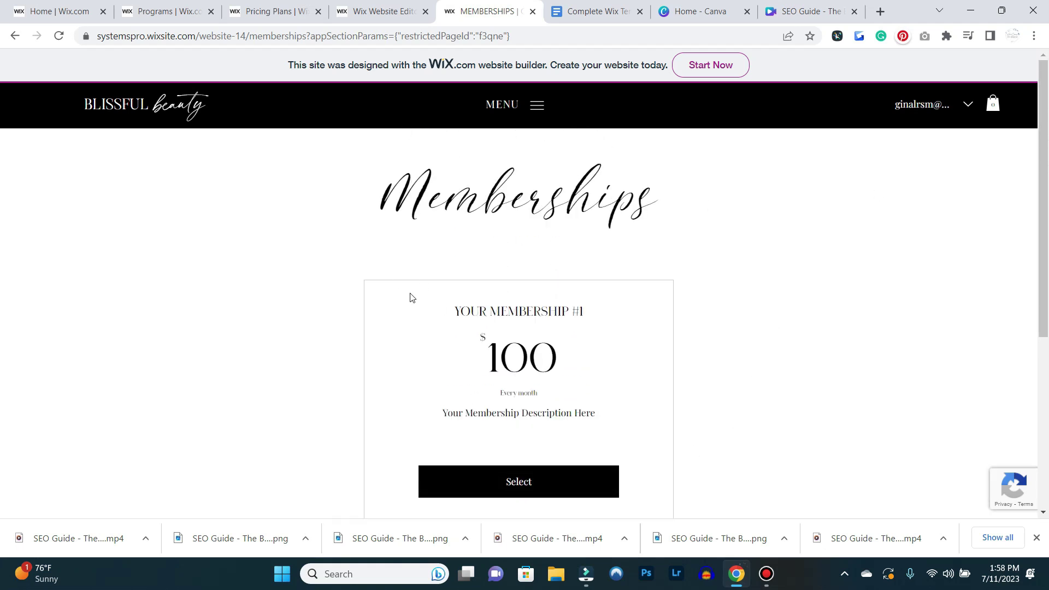
Step: Return to the website editor, dismiss the publish confirmation and open the page options for FACIAL SERVICES
click(373, 11)
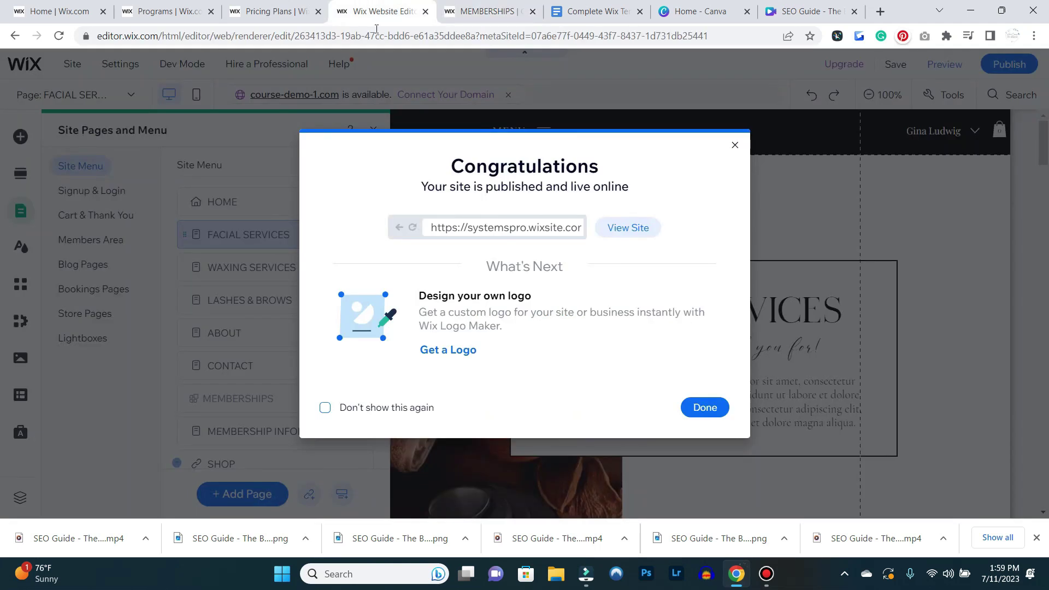
click(705, 407)
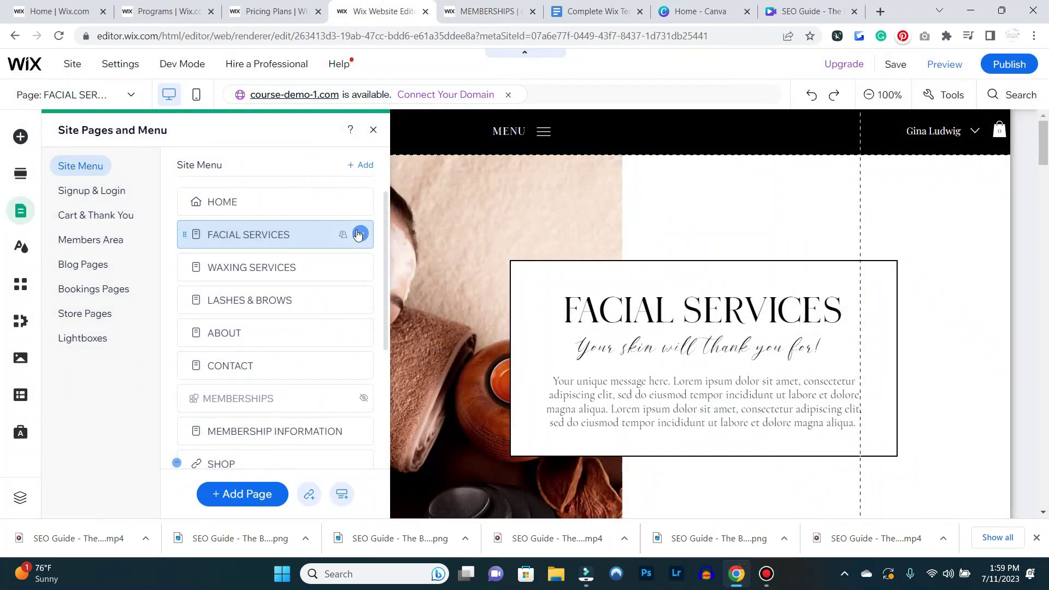
click(360, 235)
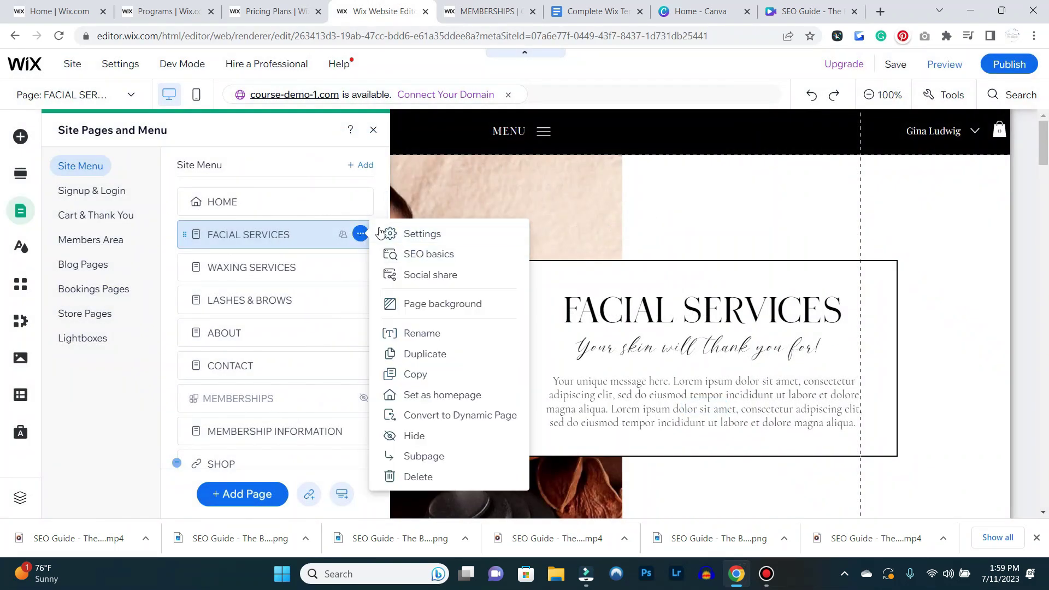
Step: Switch to the site dashboard and open the Subscriptions page to view the plans sold
click(277, 12)
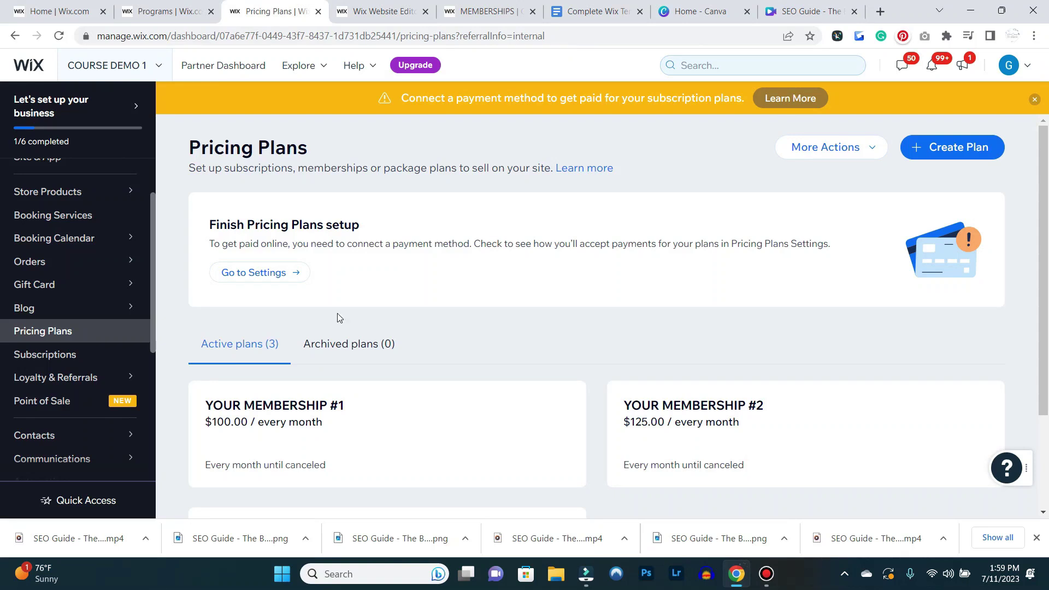
scroll(82, 299, down, 1)
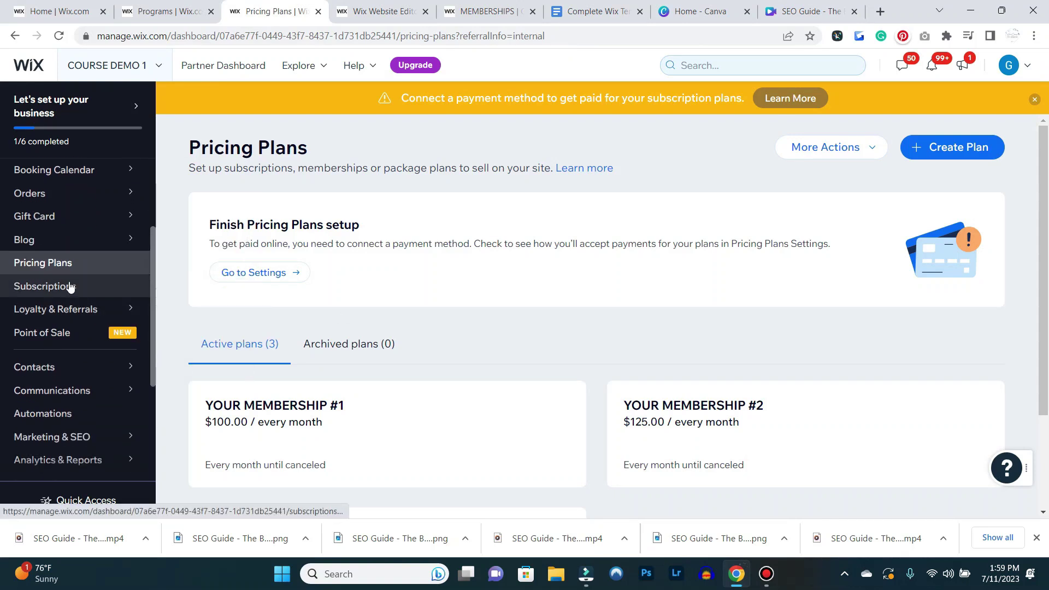
click(70, 286)
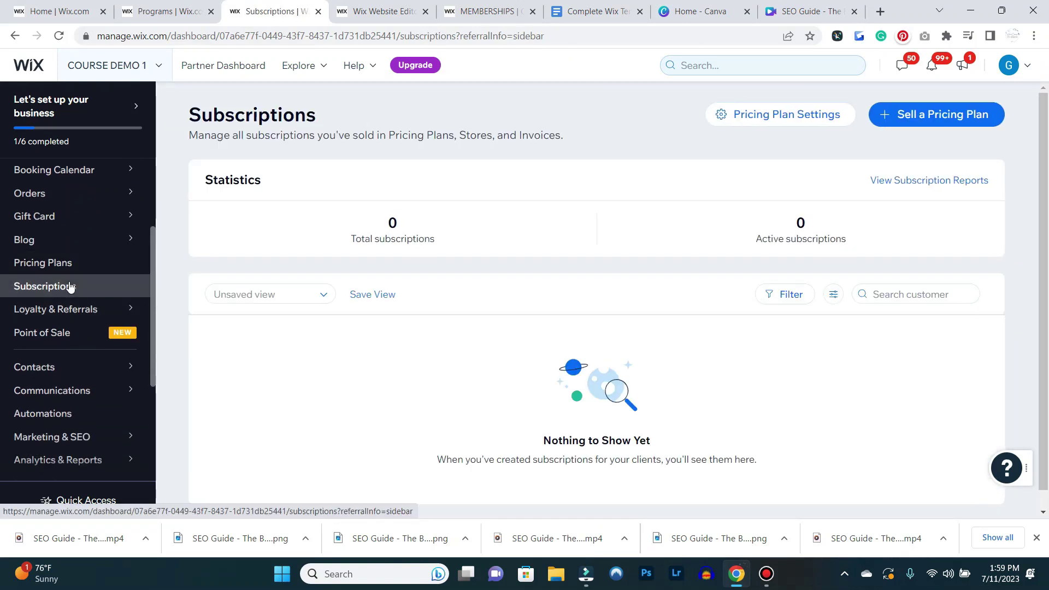